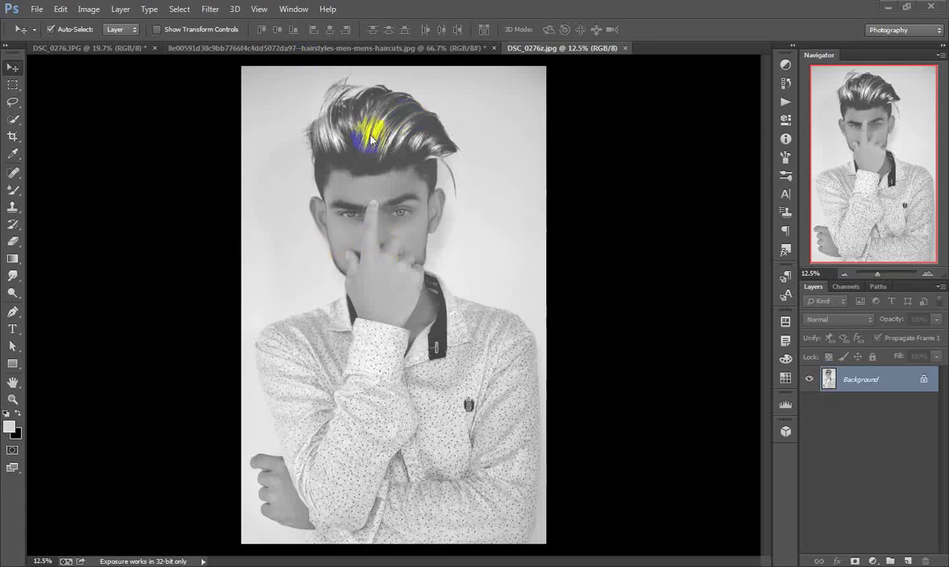
Compare the three open photos and finish on the hairstyles-men-mens-haircuts.jpg reference.
left_click(340, 47)
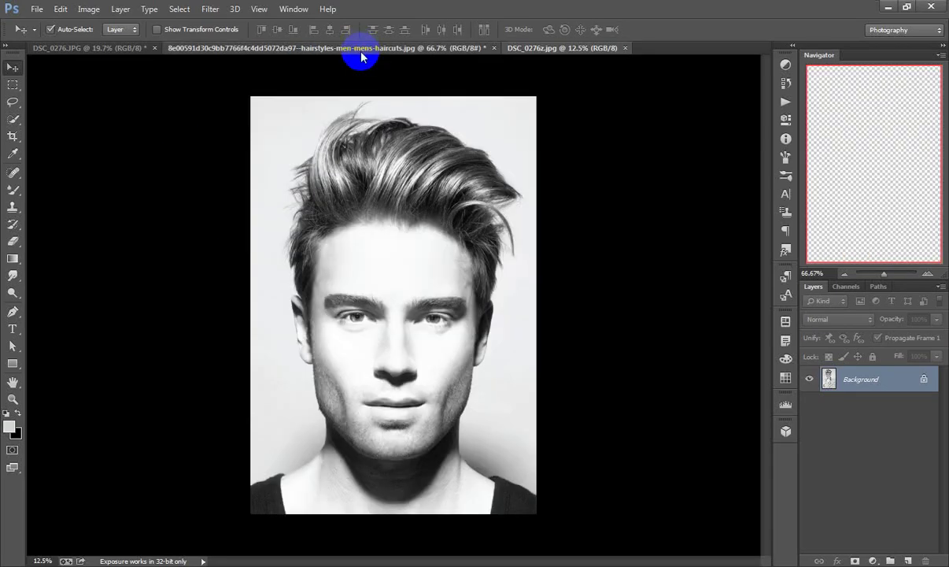
left_click(130, 48)
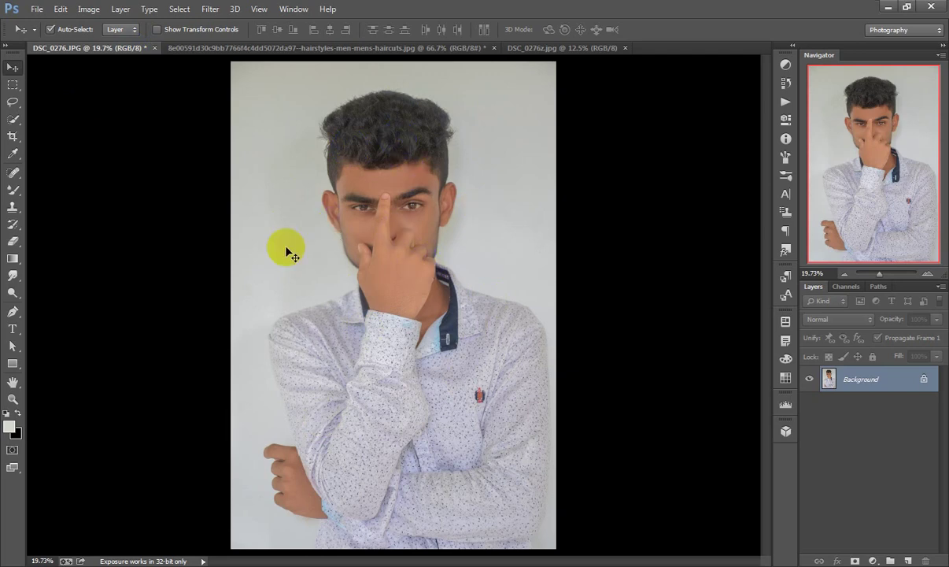
left_click(522, 49)
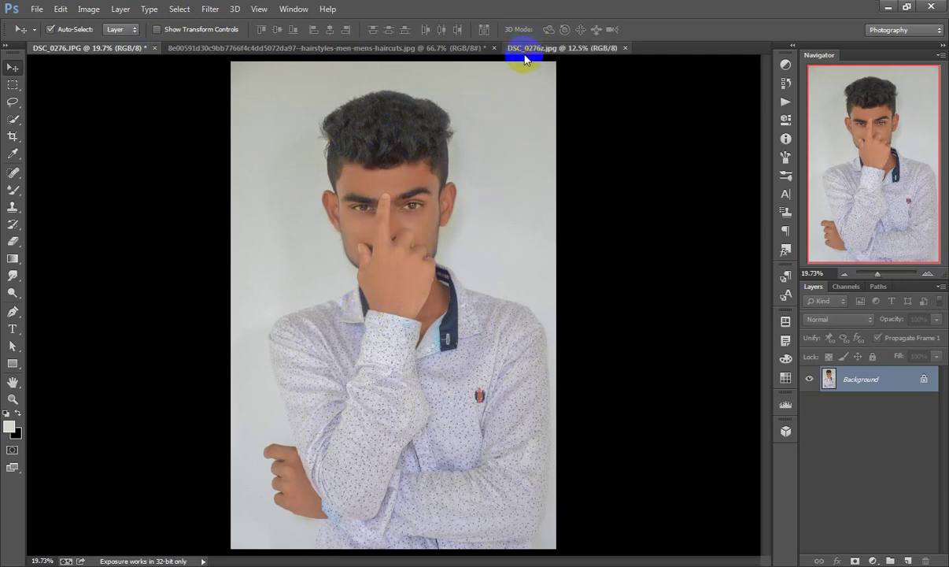
left_click(262, 52)
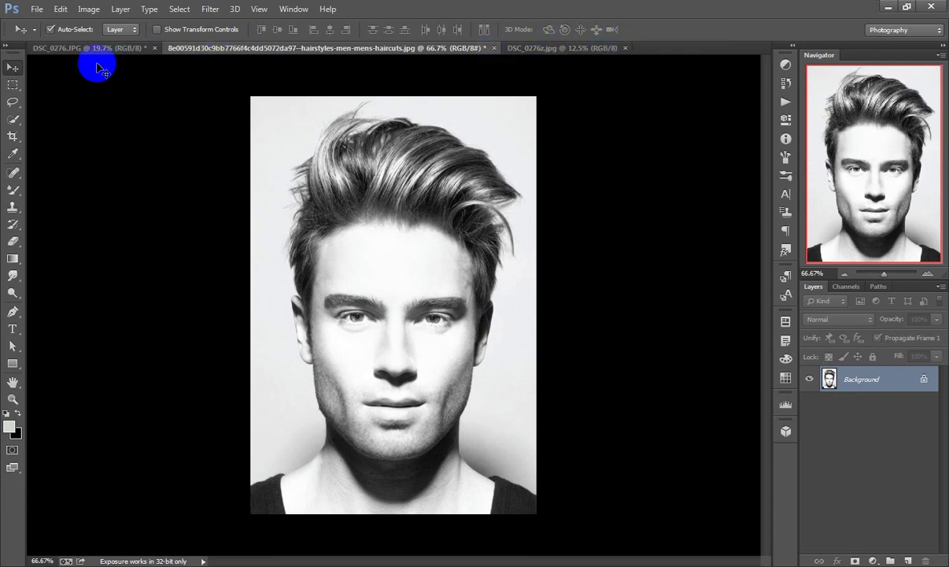
Quick-select the model's hair, subtract the forehead and side background, and open Refine Edge.
left_click(13, 120)
mouse_move(366, 150)
left_mouse_down()
mouse_move(358, 184)
mouse_move(296, 276)
mouse_move(312, 222)
mouse_move(368, 142)
mouse_move(471, 205)
mouse_move(380, 188)
mouse_move(494, 244)
mouse_move(502, 275)
left_mouse_up()
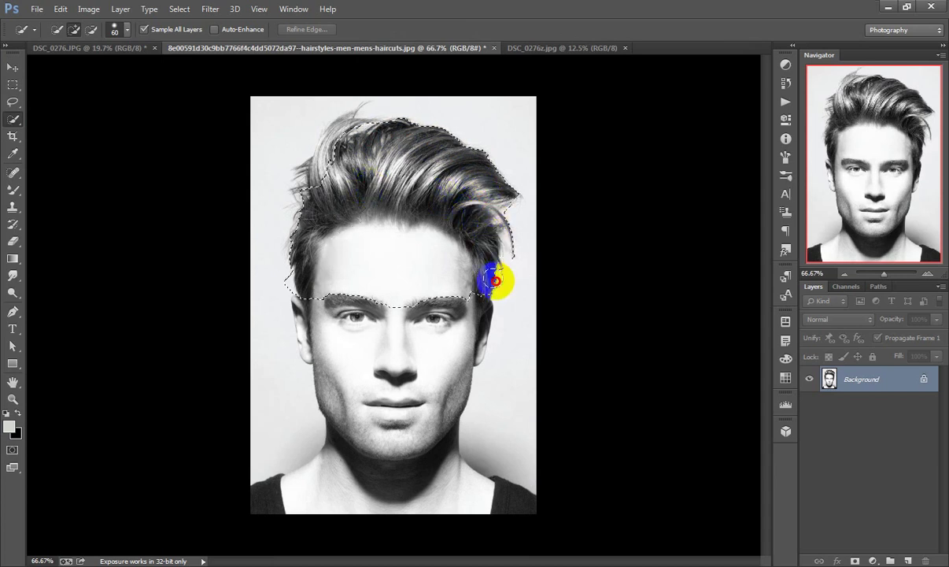
mouse_move(339, 153)
left_mouse_down()
mouse_move(348, 130)
mouse_move(314, 187)
left_mouse_up()
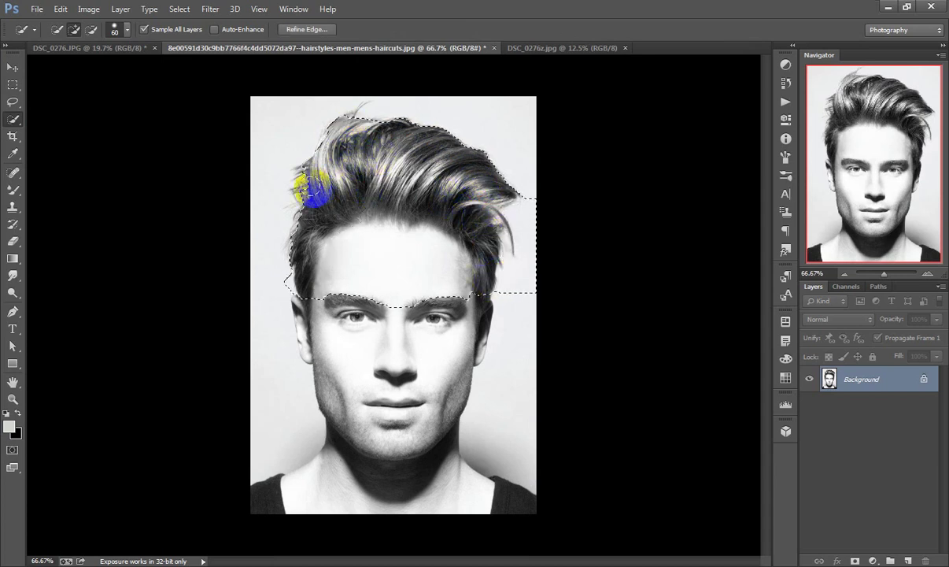
left_click(91, 29)
left_click_drag(377, 286, 358, 256)
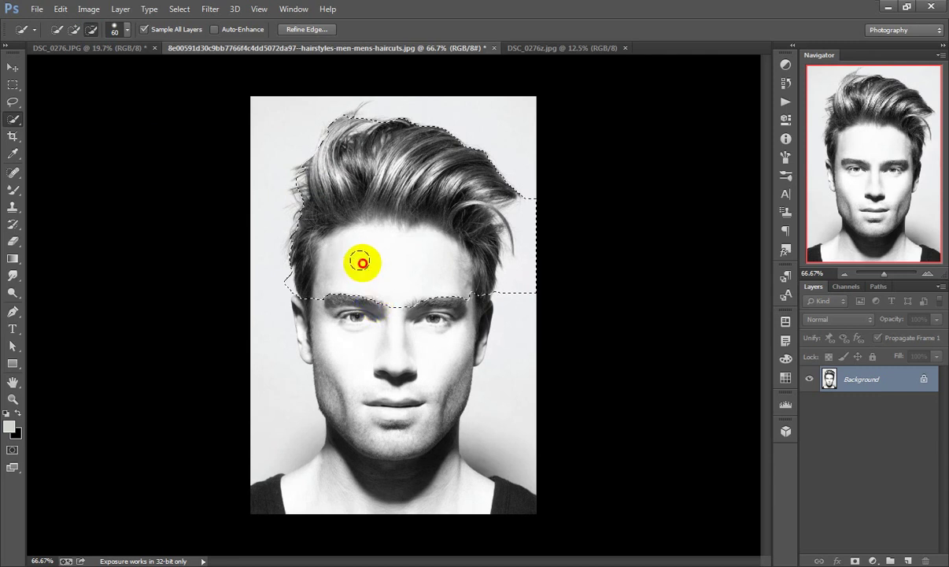
mouse_move(499, 297)
left_mouse_down()
mouse_move(540, 290)
mouse_move(540, 212)
mouse_move(525, 276)
mouse_move(509, 233)
left_mouse_up()
mouse_move(285, 271)
left_mouse_down()
mouse_move(282, 280)
mouse_move(320, 311)
mouse_move(317, 291)
mouse_move(349, 287)
left_mouse_up()
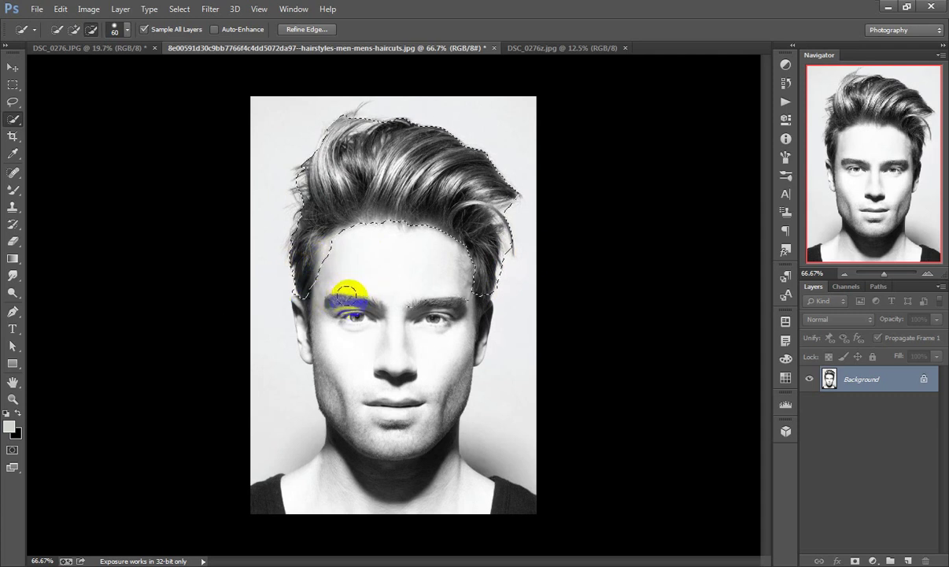
left_click(303, 31)
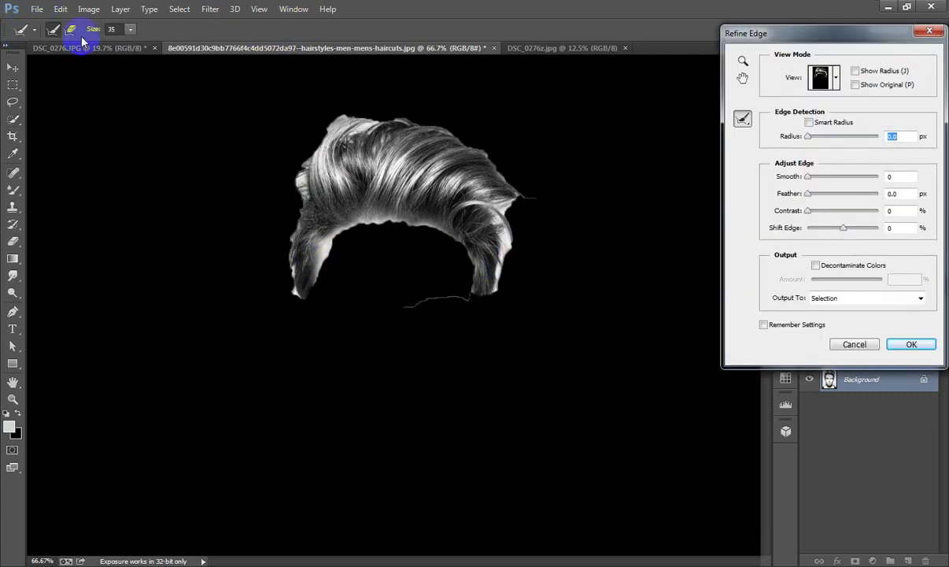
Brush Refine Radius along the left edge, hairline and upper-right hair, then apply the selection.
mouse_move(291, 291)
left_mouse_down()
mouse_move(297, 134)
mouse_move(370, 106)
mouse_move(356, 102)
mouse_move(488, 144)
mouse_move(519, 181)
mouse_move(502, 170)
mouse_move(493, 203)
mouse_move(507, 246)
mouse_move(503, 219)
mouse_move(481, 296)
mouse_move(455, 315)
mouse_move(455, 259)
mouse_move(403, 212)
mouse_move(328, 252)
mouse_move(303, 288)
left_mouse_up()
mouse_move(401, 217)
left_mouse_down()
mouse_move(371, 220)
mouse_move(483, 242)
left_mouse_up()
mouse_move(370, 160)
left_mouse_down()
mouse_move(504, 175)
mouse_move(417, 170)
left_mouse_up()
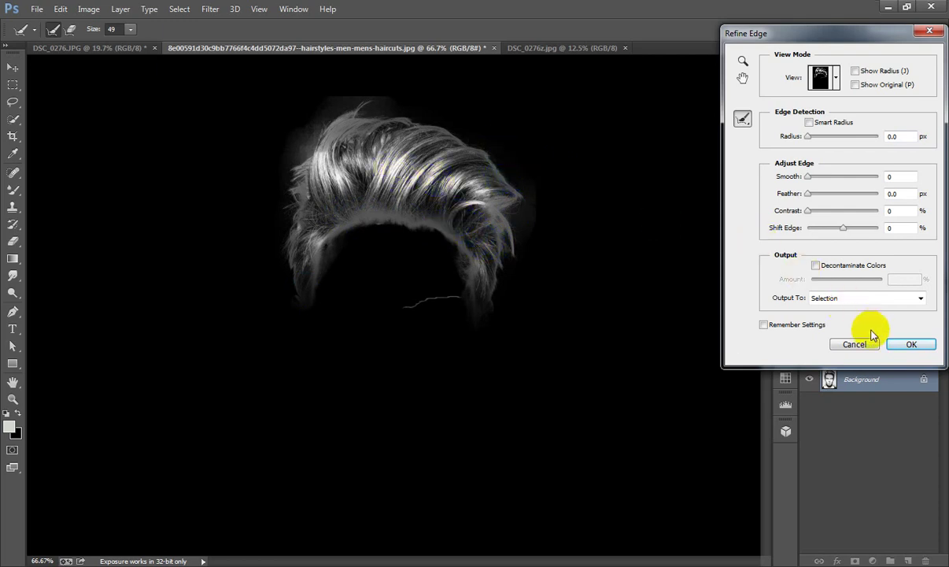
left_click(911, 344)
Mask the haircut photo to the hair selection and apply the layer mask permanently.
left_click(12, 68)
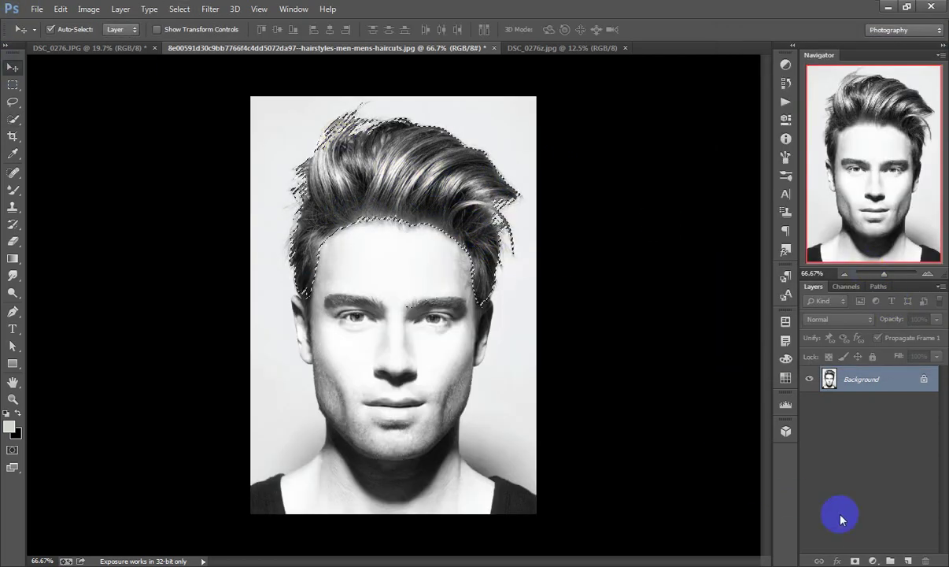
left_click(856, 561)
left_click_drag(396, 189, 387, 204)
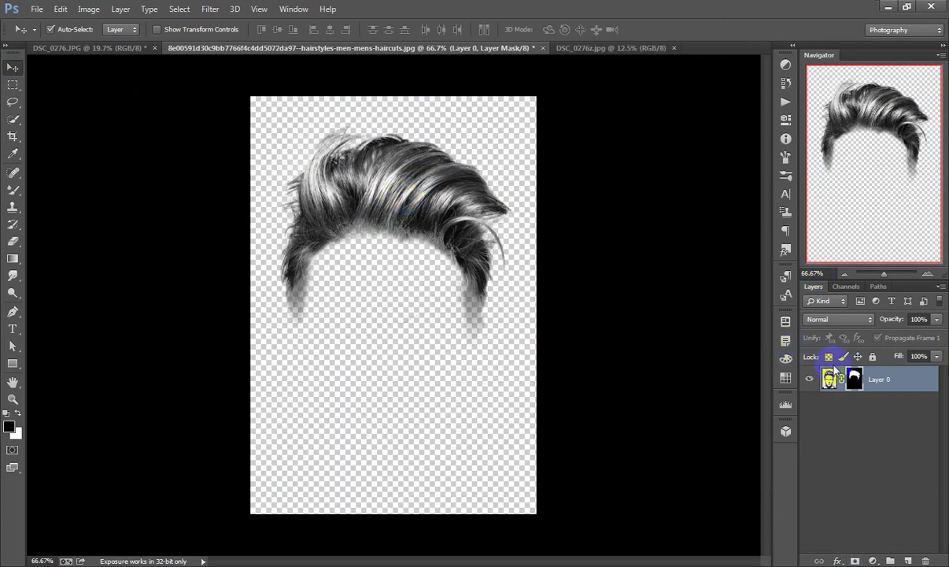
right_click(855, 380)
left_click(844, 427)
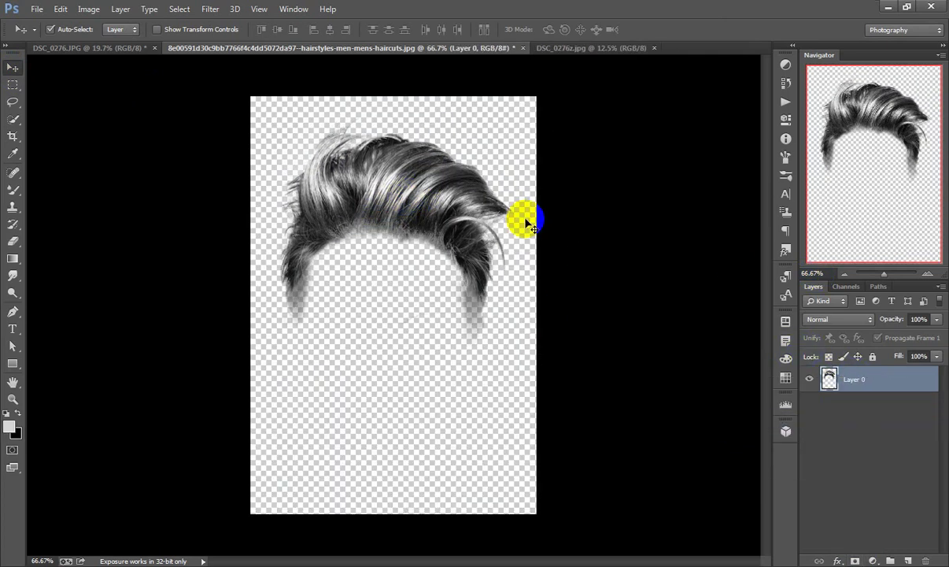
Drag the cut-out hair onto the DSC_0276.JPG portrait as a new layer.
mouse_move(339, 140)
left_mouse_down()
mouse_move(110, 46)
mouse_move(389, 128)
left_mouse_up()
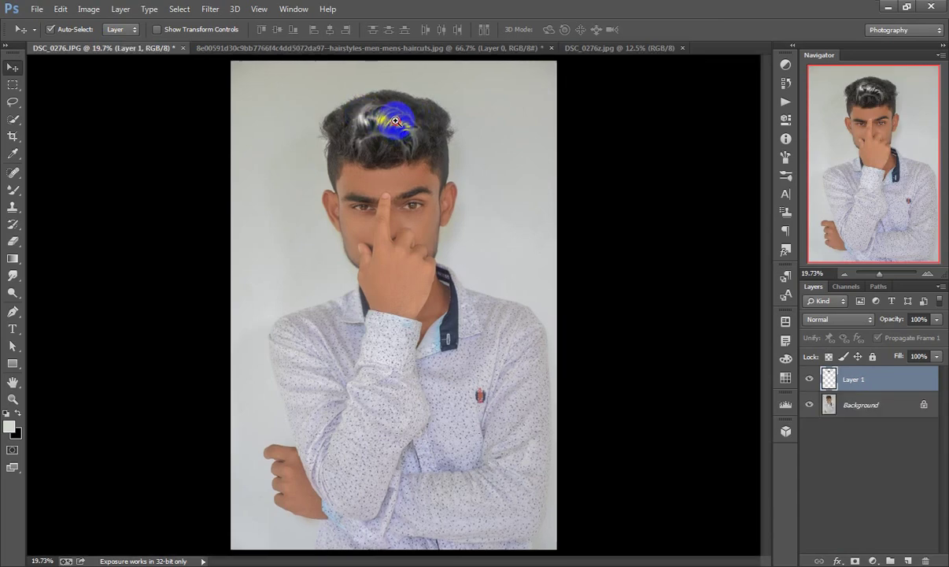
scroll(394, 126, "up", 3)
scroll(410, 177, "up", 1)
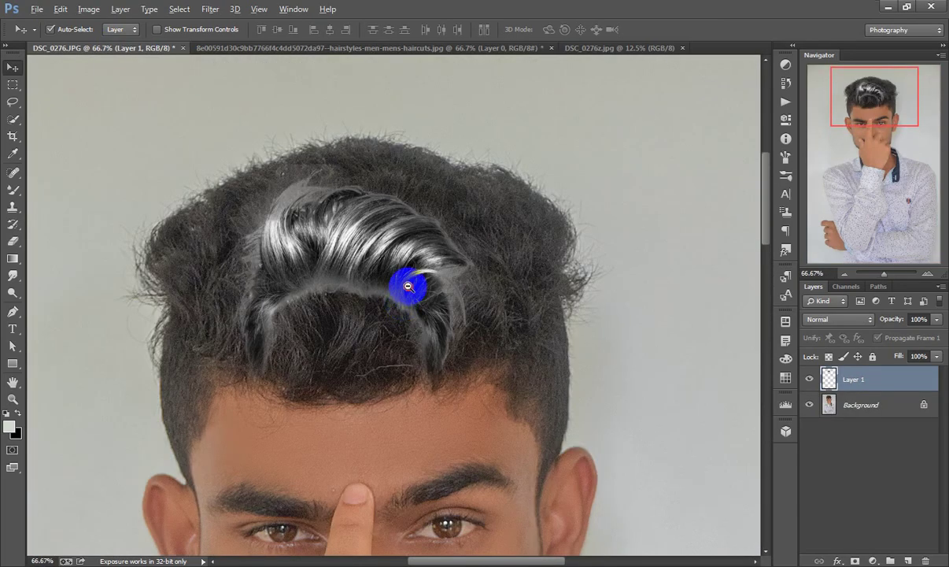
scroll(407, 286, "down", 1)
Free-transform the hair to about 221%, tilt it, and pull in its bottom corners.
key("ctrl+t")
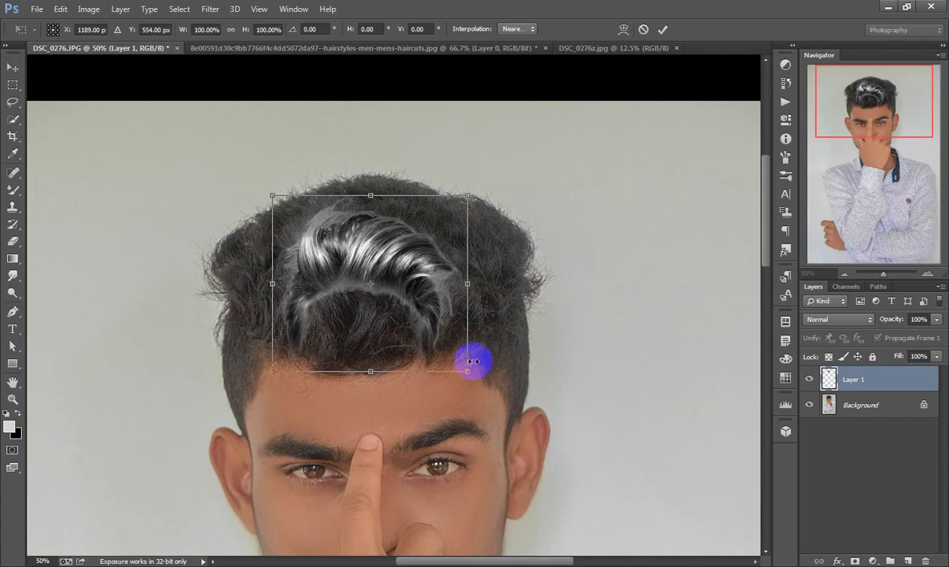
left_click_drag(479, 389, 606, 462)
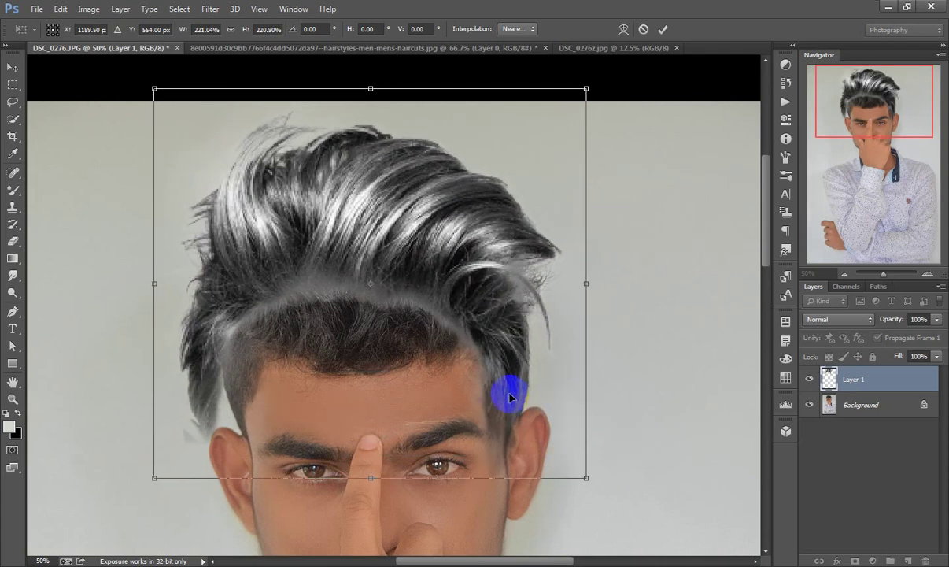
left_click_drag(652, 370, 647, 363)
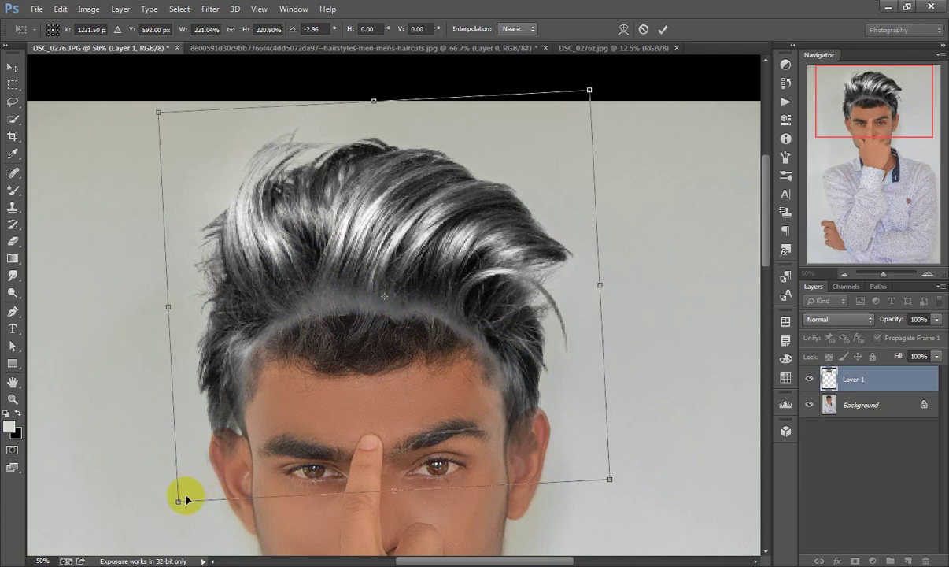
left_click_drag(178, 500, 202, 492)
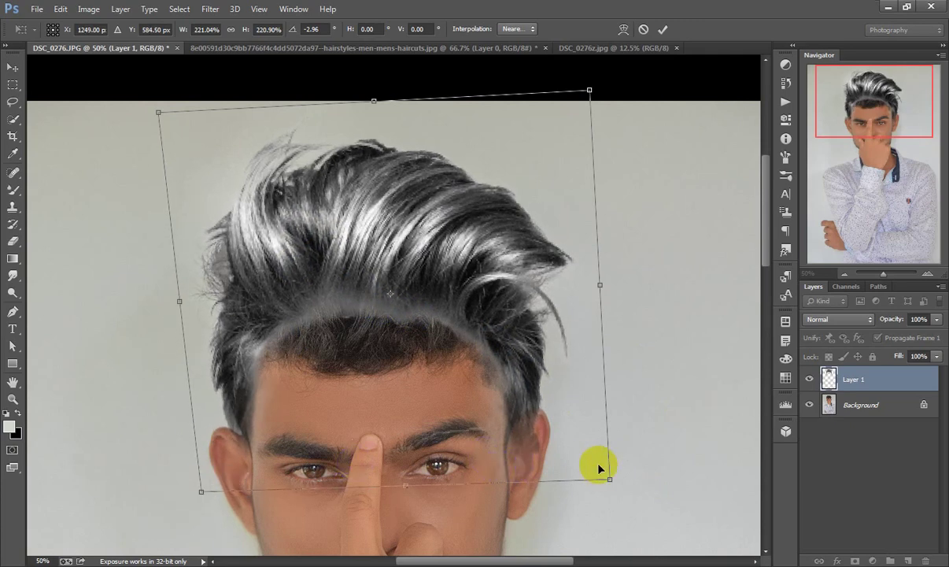
left_click_drag(611, 482, 585, 471)
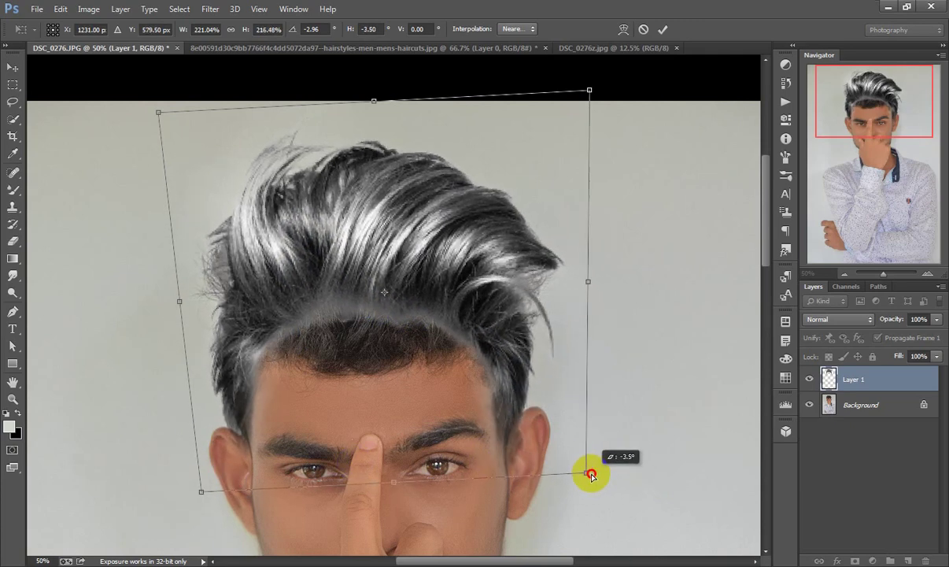
Move the hair onto the scalp, stretch it taller with top corners pulled outward, and commit.
left_click_drag(157, 114, 143, 103)
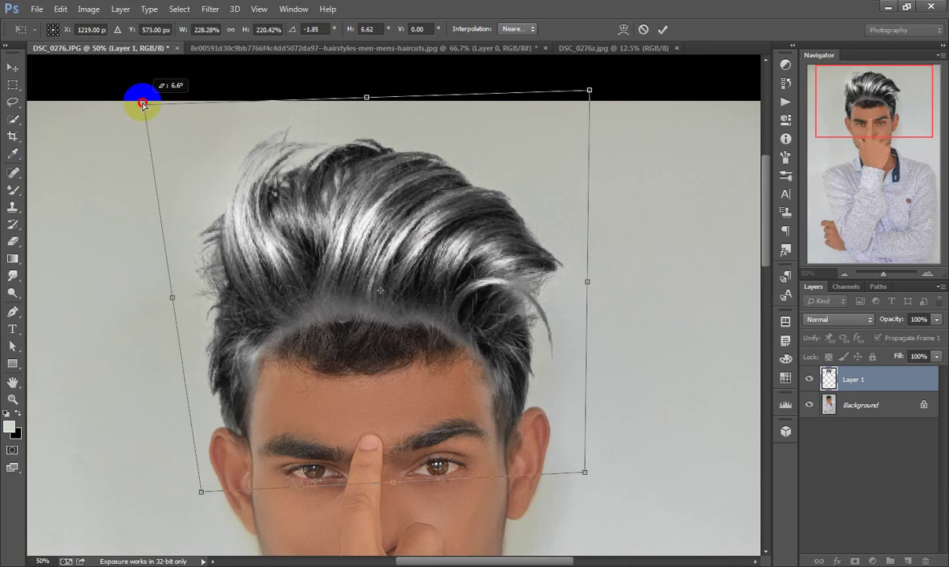
left_click_drag(380, 207, 384, 246)
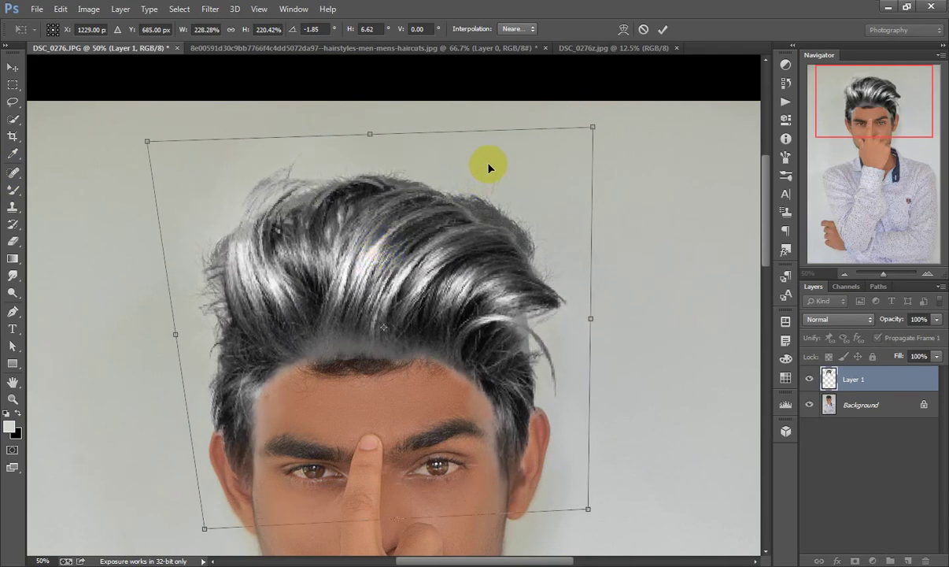
left_click_drag(368, 133, 369, 122)
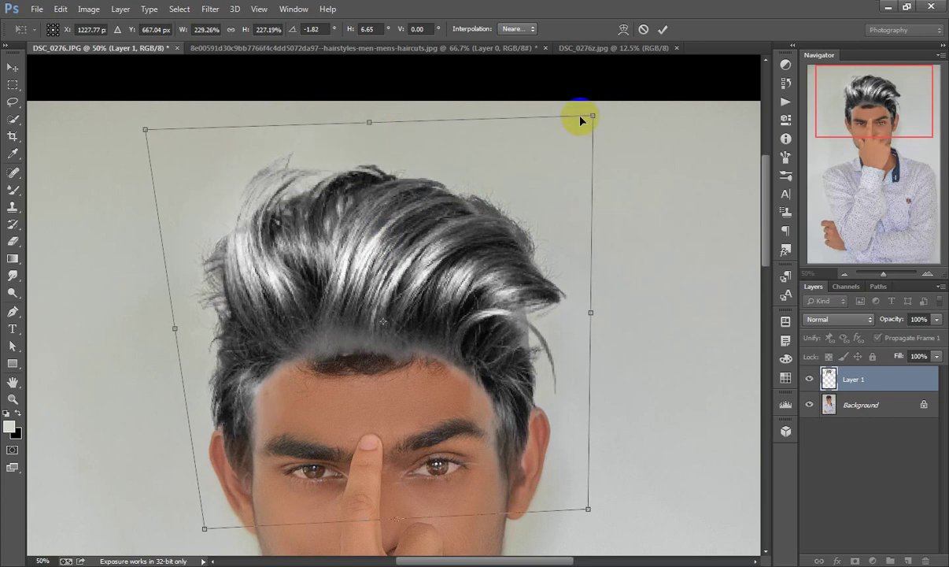
mouse_move(595, 116)
left_mouse_down()
mouse_move(613, 89)
mouse_move(627, 85)
mouse_move(632, 94)
left_mouse_up()
left_click_drag(147, 130, 133, 111)
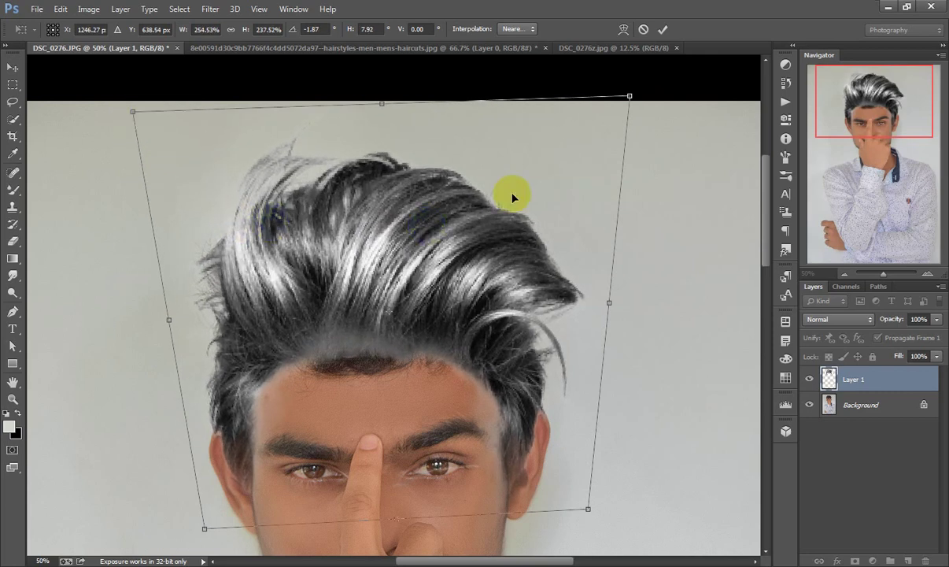
left_click(662, 30)
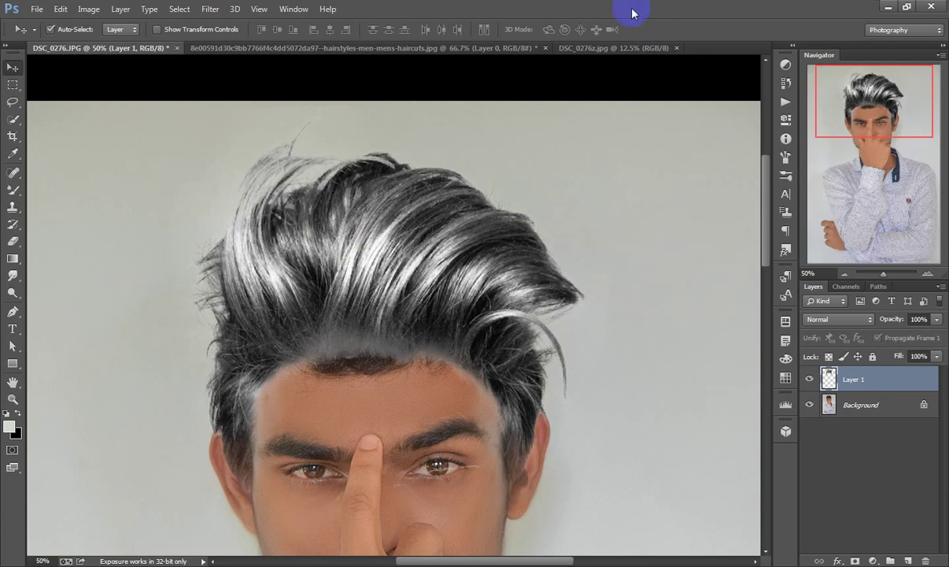
Add a mask to the hair layer and paint out hair over the temples and forehead.
left_click(861, 560)
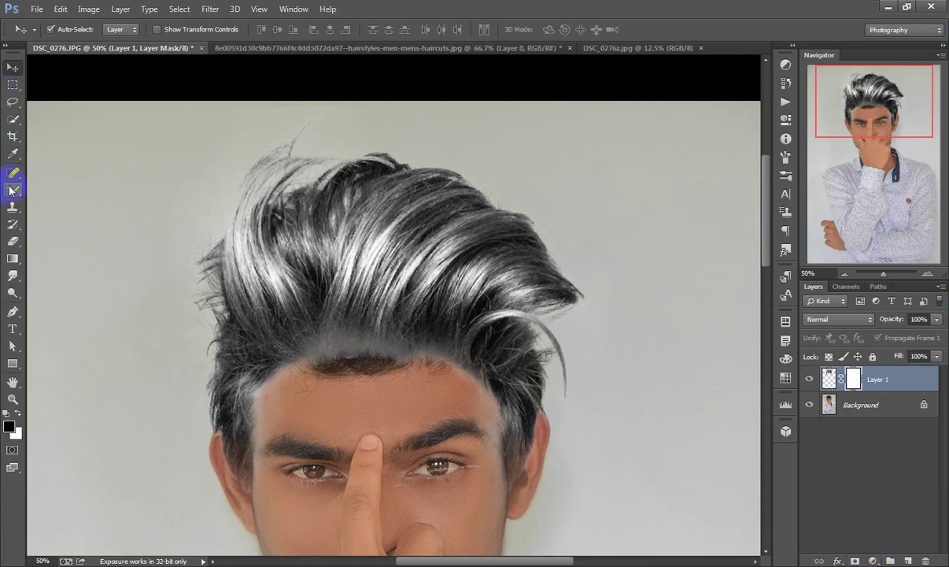
right_click(11, 190)
left_click(71, 187)
key("bracketleft")
mouse_move(196, 470)
left_mouse_down()
mouse_move(256, 441)
mouse_move(226, 371)
left_mouse_up()
left_click(281, 410)
left_click_drag(504, 442, 488, 378)
mouse_move(228, 376)
left_mouse_down()
mouse_move(283, 370)
mouse_move(382, 383)
mouse_move(416, 407)
mouse_move(462, 402)
mouse_move(344, 386)
mouse_move(516, 409)
mouse_move(516, 358)
left_mouse_up()
With resized brushes, hide the hanging temple strand and the left hairline edge.
key("[")
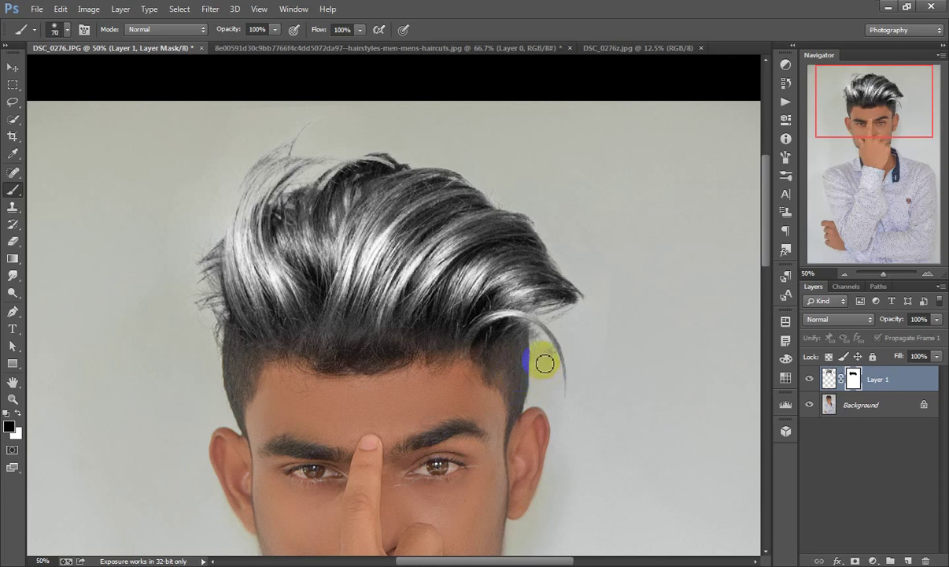
left_click_drag(537, 339, 519, 379)
key("bracketright")
key("bracketright")
key("bracketright")
left_click_drag(275, 382, 207, 343)
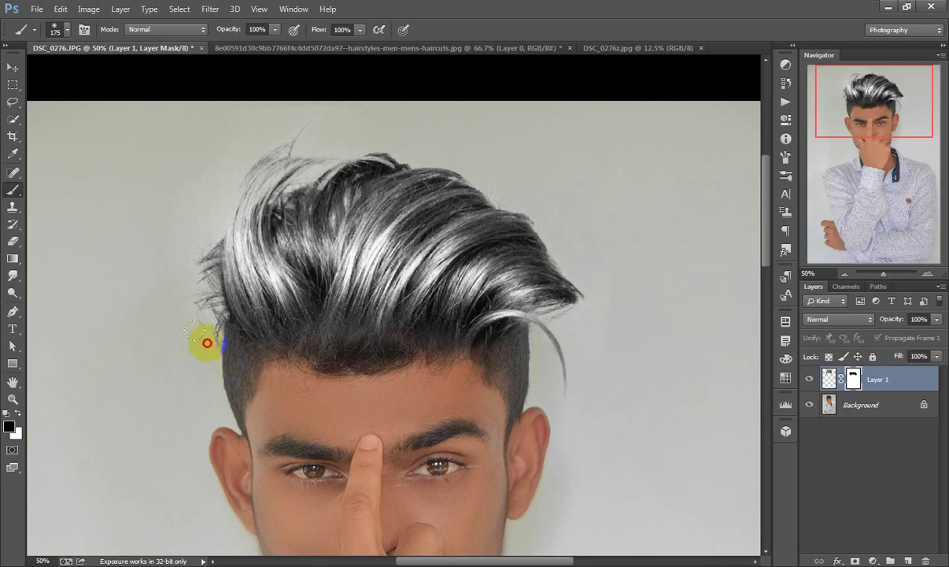
Shift the hair layer up and left, then fit the whole photo on screen.
left_click(12, 68)
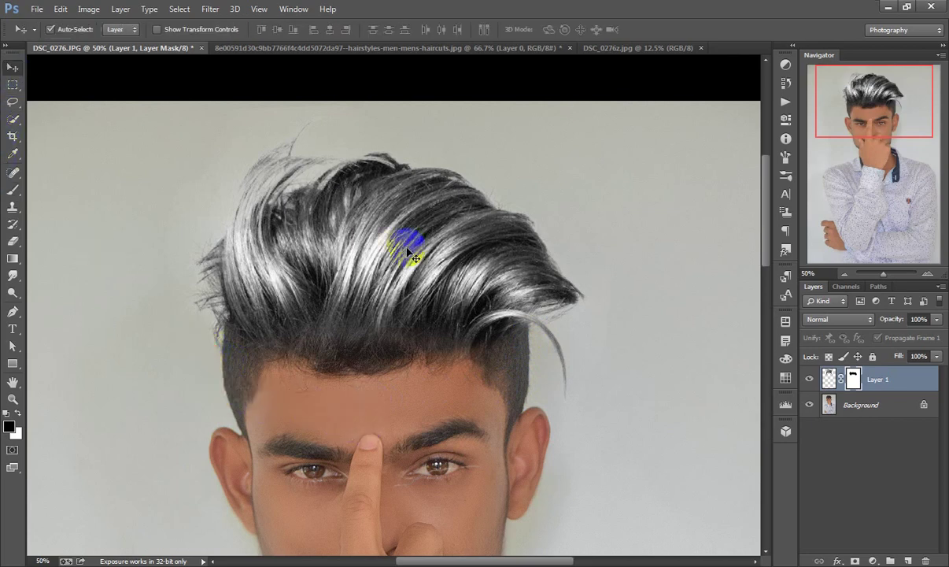
left_click_drag(407, 246, 381, 231)
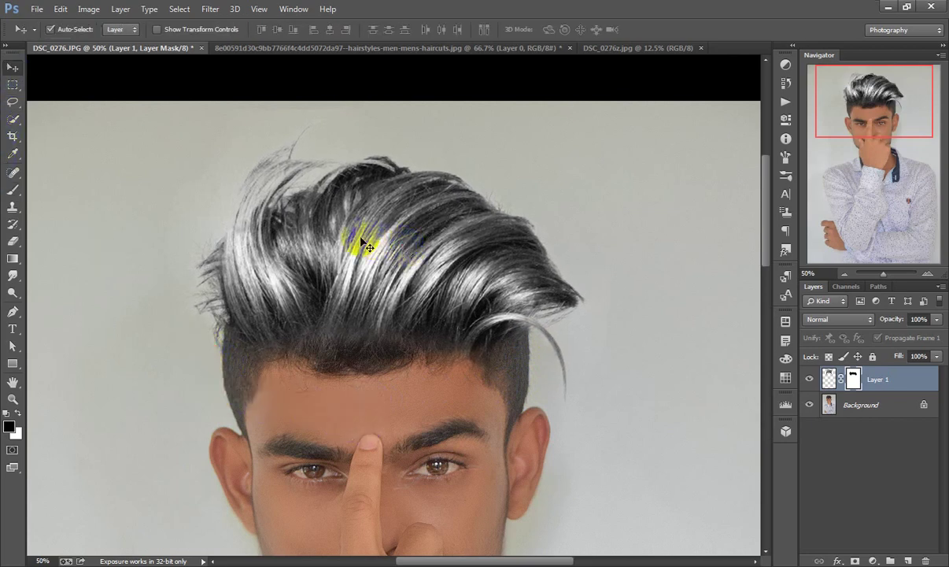
left_click(280, 243)
key("ctrl+0")
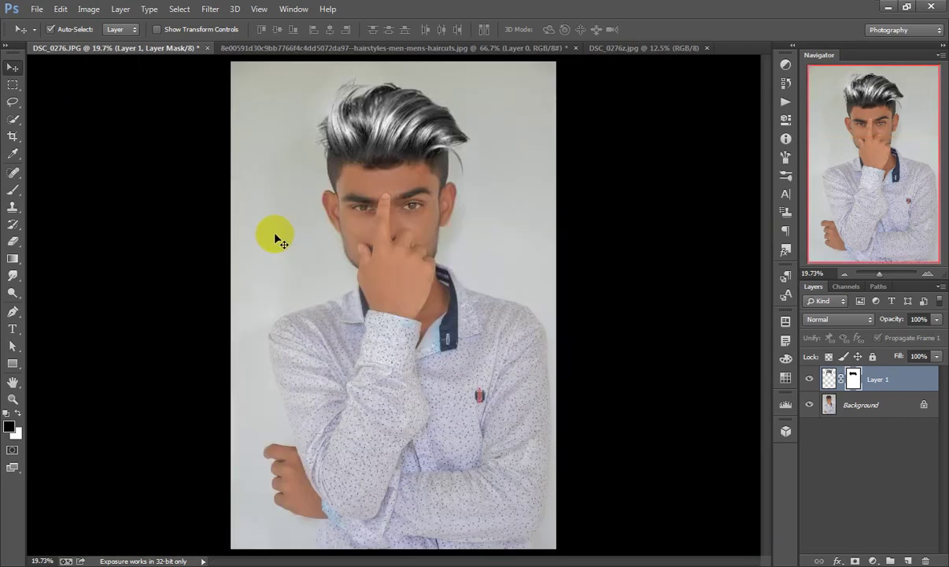
Add a Black & White adjustment layer with Reds 59 and Yellows 85.
left_click(873, 560)
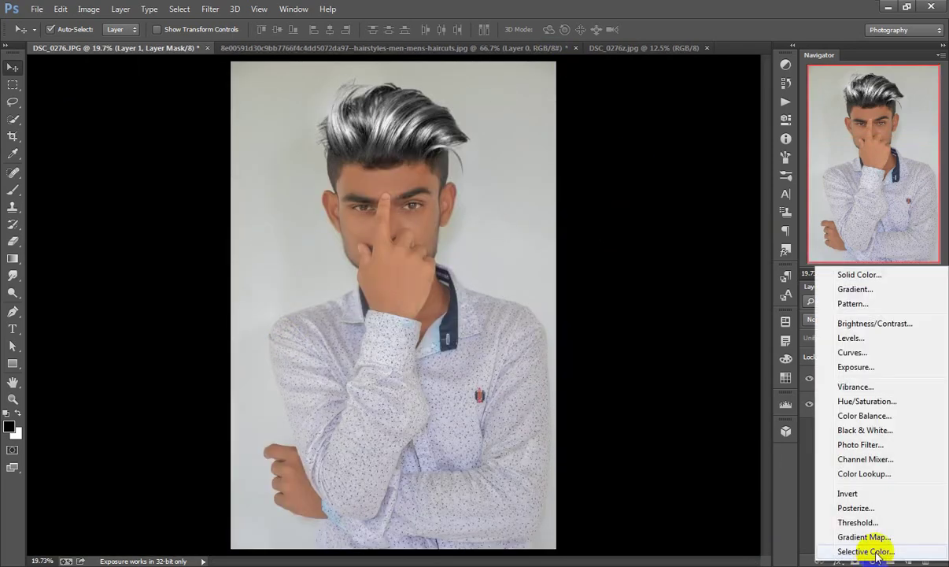
left_click(867, 431)
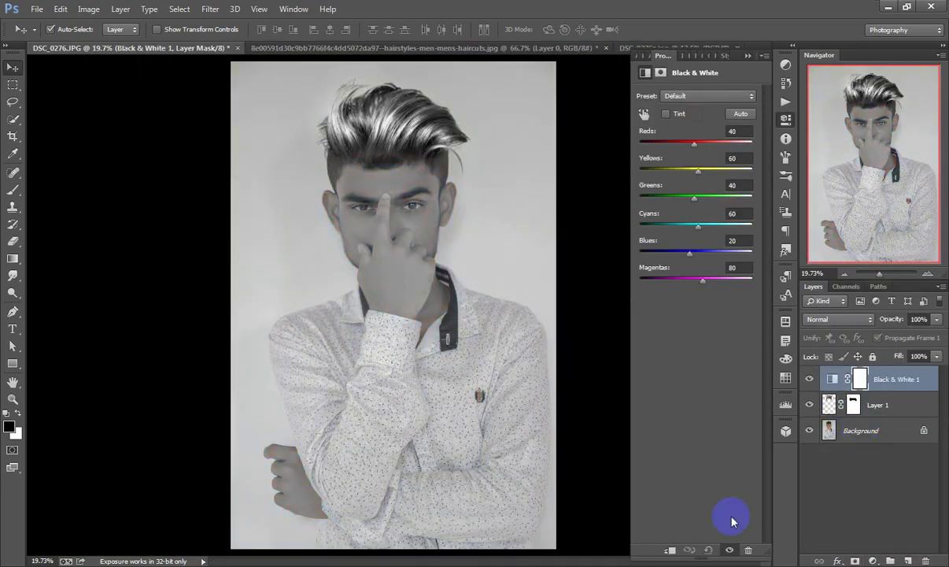
left_click_drag(695, 145, 698, 145)
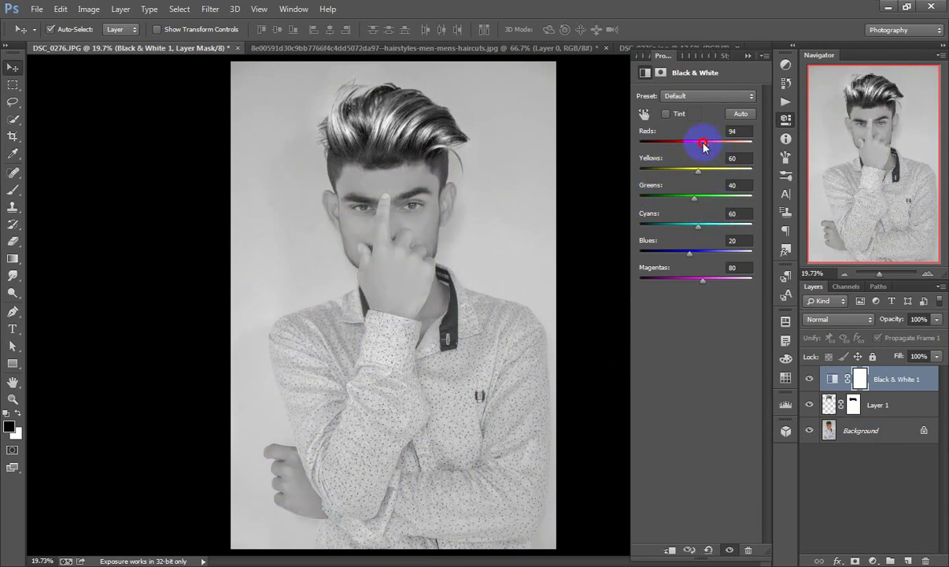
mouse_move(700, 183)
left_mouse_down()
mouse_move(725, 167)
mouse_move(705, 174)
left_mouse_up()
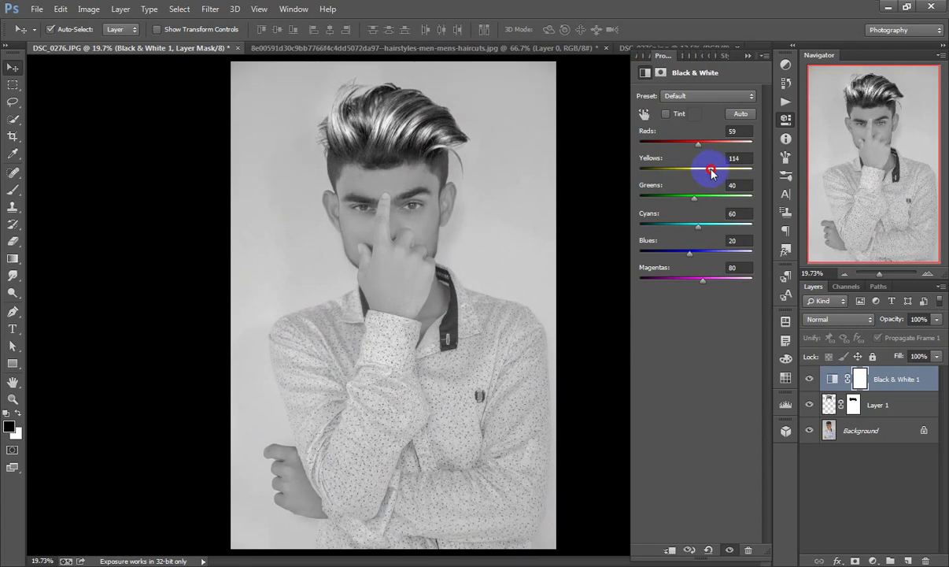
left_click(748, 58)
Add a Levels layer with the black input raised for deeper shadows.
left_click(876, 560)
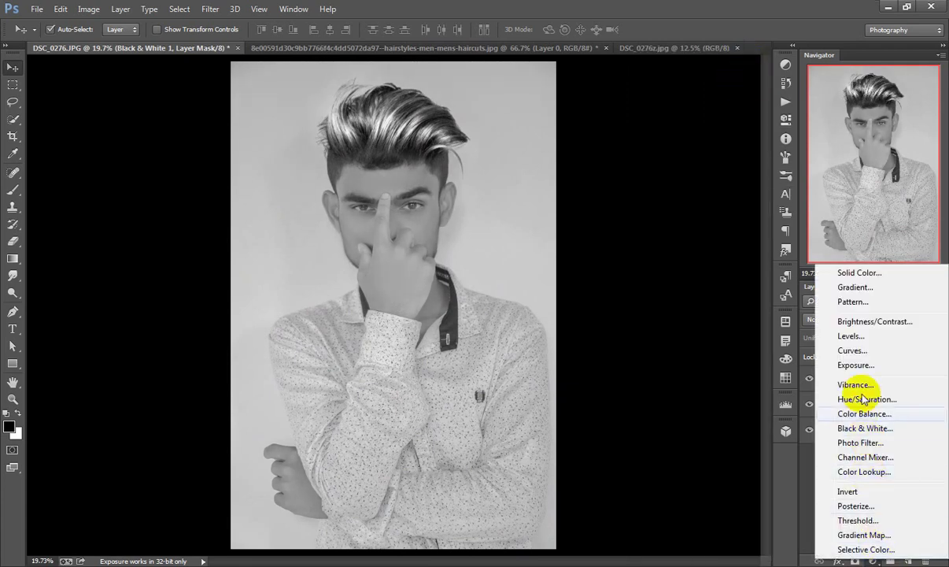
left_click(850, 336)
left_click_drag(656, 191, 663, 191)
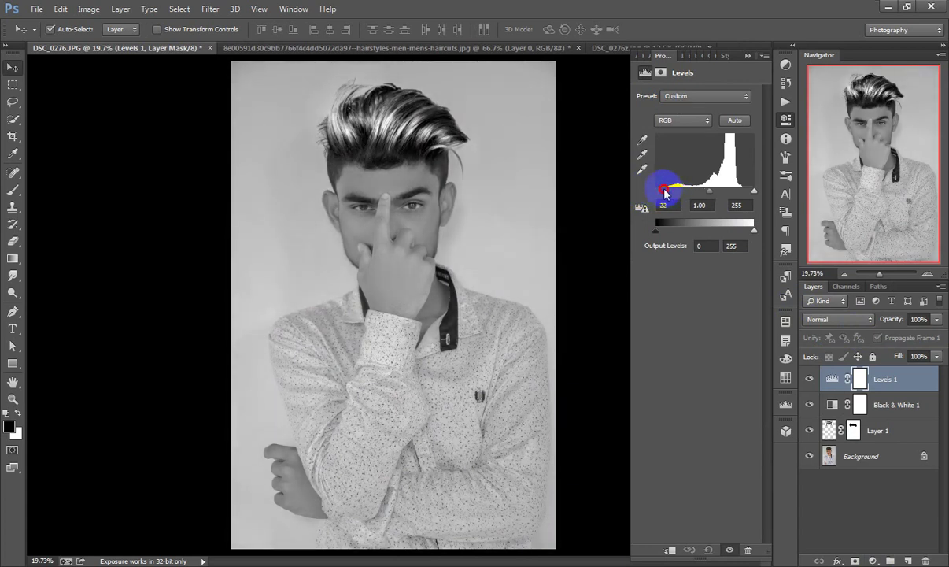
left_click(747, 56)
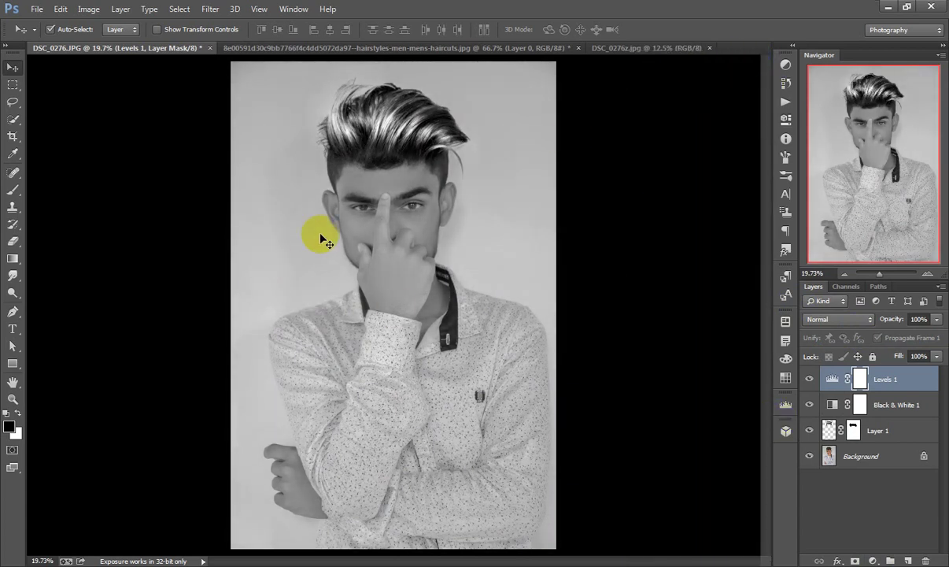
Nudge the hair layer slightly into place and fit the photo on screen.
scroll(398, 138, "up", 1)
scroll(401, 157, "up", 1)
scroll(406, 204, "up", 1)
scroll(409, 249, "up", 1)
left_click(409, 248)
mouse_move(401, 235)
left_mouse_down()
mouse_move(409, 231)
mouse_move(409, 240)
mouse_move(393, 243)
left_mouse_up()
key("ctrl+0")
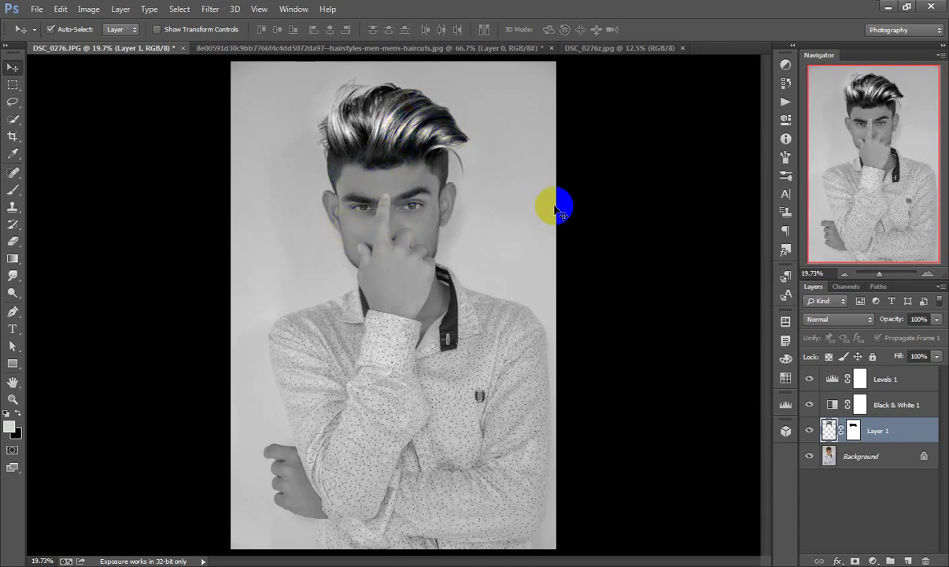
Add an Exposure adjustment above Levels 1 with Offset +0.0407.
left_click(882, 559)
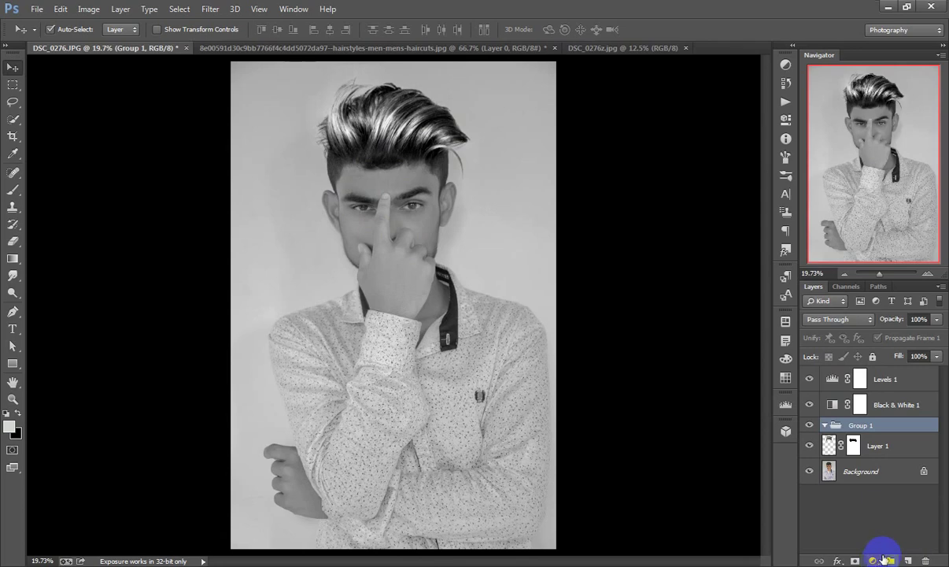
key("ctrl+z")
left_click(885, 379)
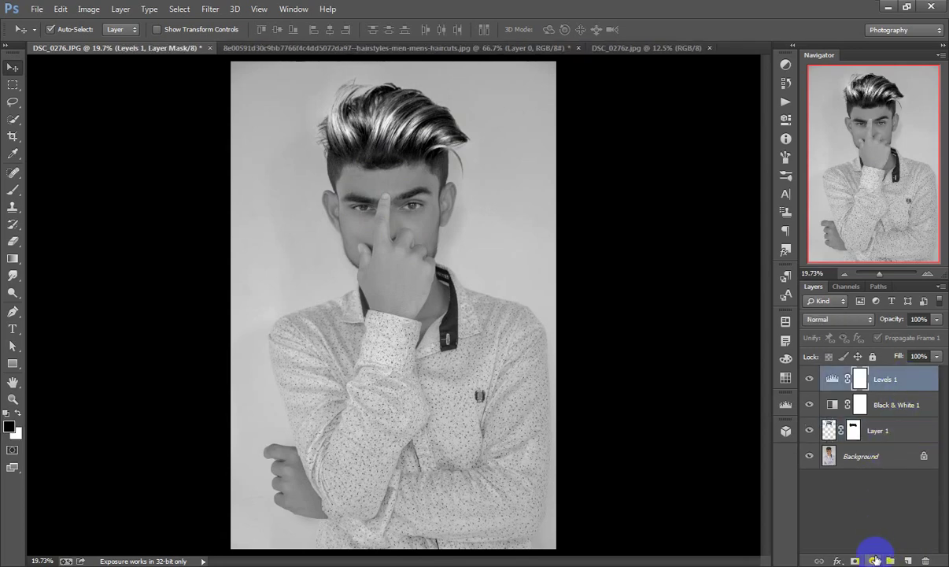
left_click(872, 560)
left_click(867, 362)
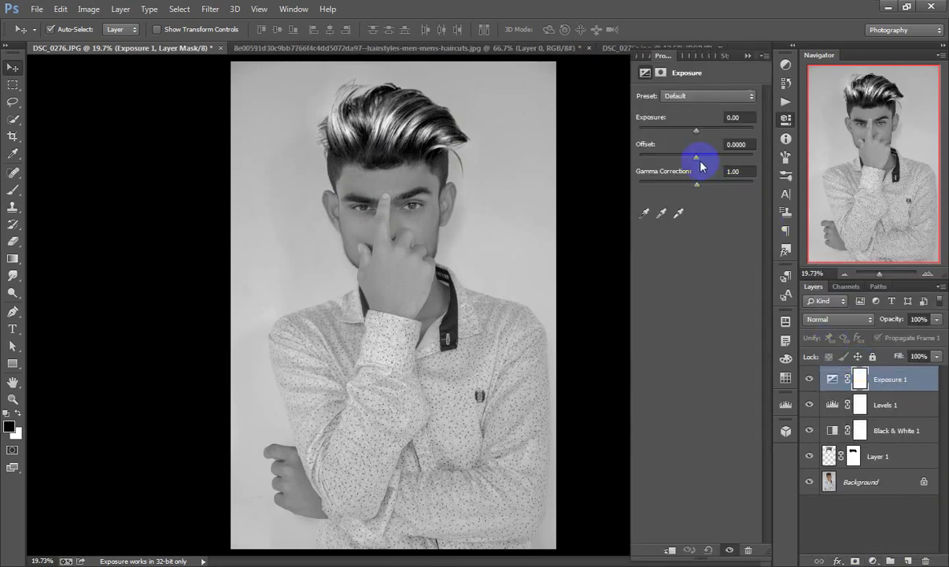
left_click_drag(700, 161, 702, 161)
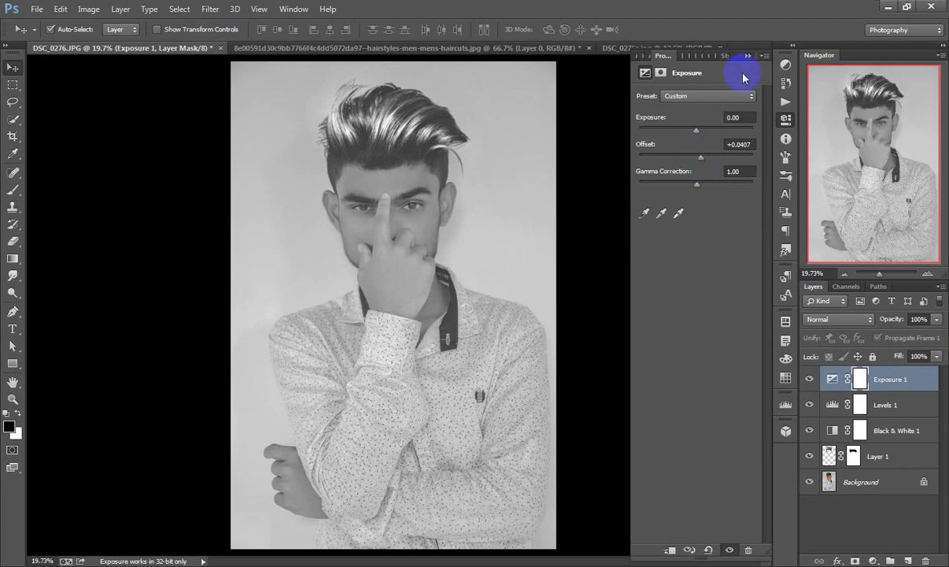
left_click(702, 52)
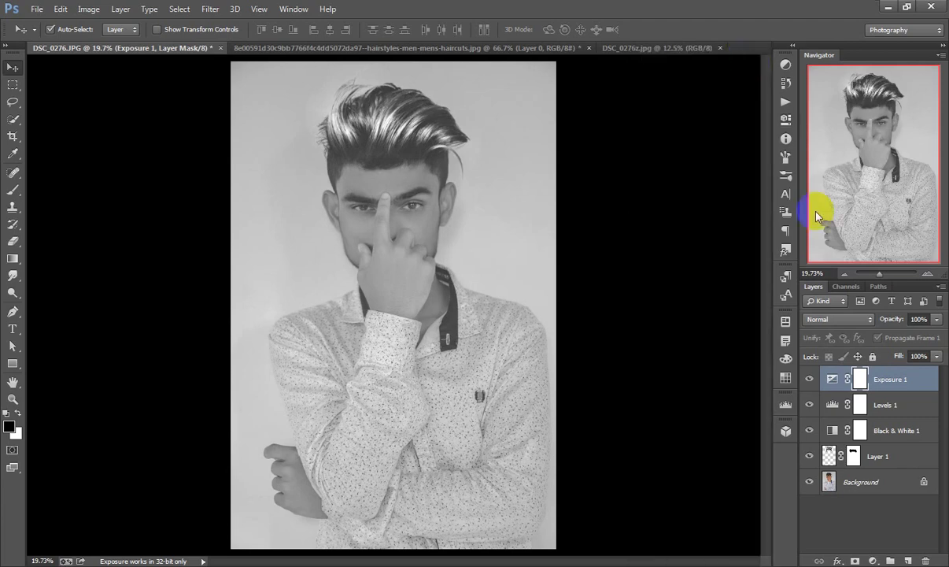
Try Merge Visible and a trial Selective Color yellows adjustment, then back it out.
right_click(892, 381)
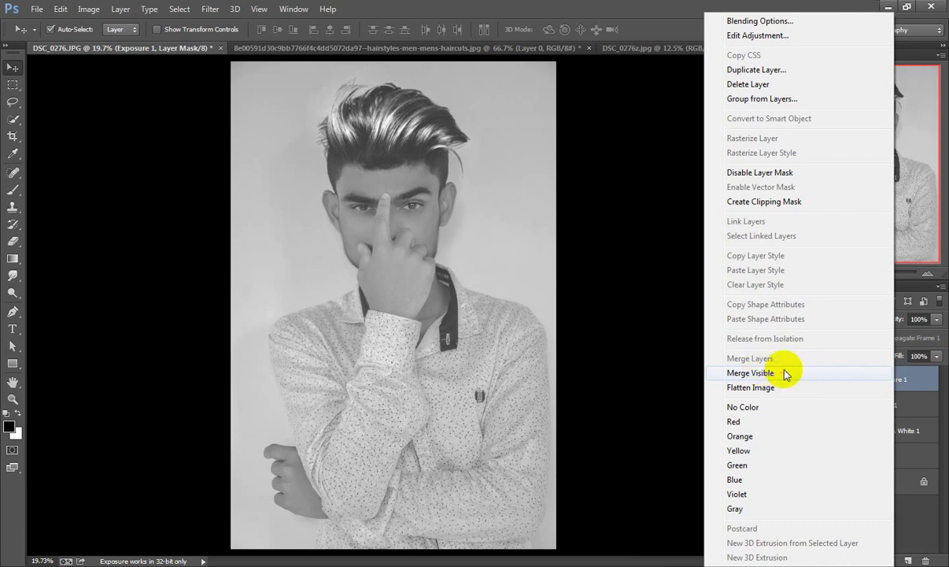
left_click(785, 373)
left_click(869, 559)
left_click(673, 114)
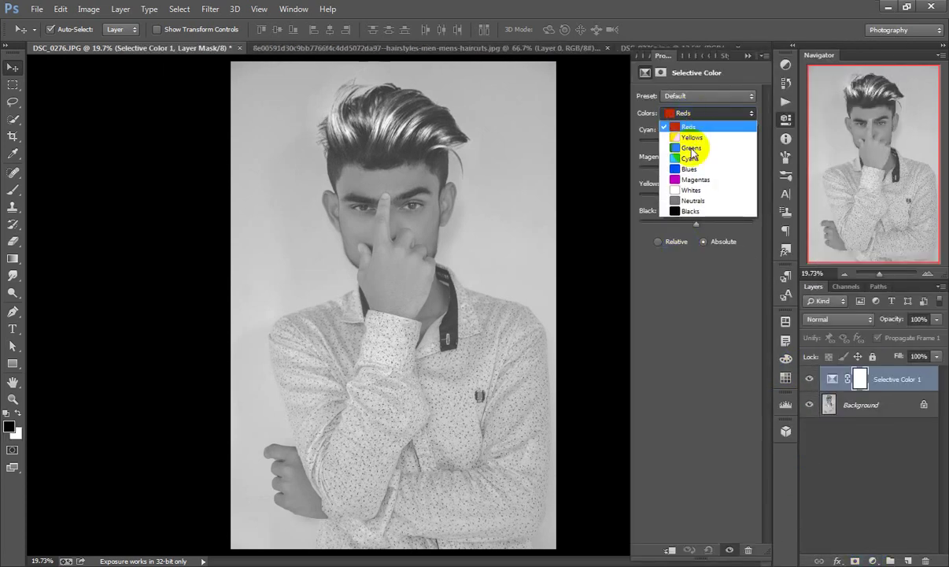
left_click(692, 137)
left_click_drag(695, 223, 661, 223)
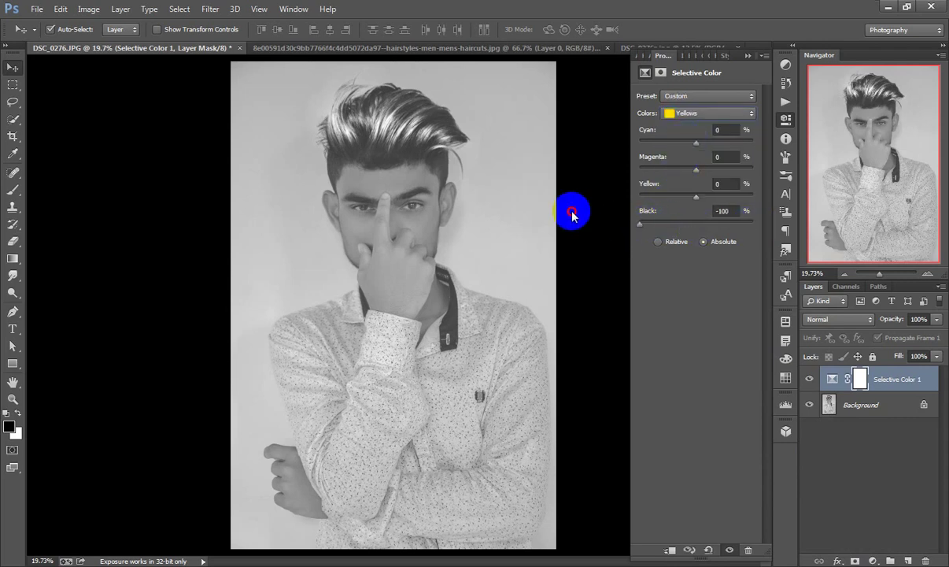
left_click(746, 57)
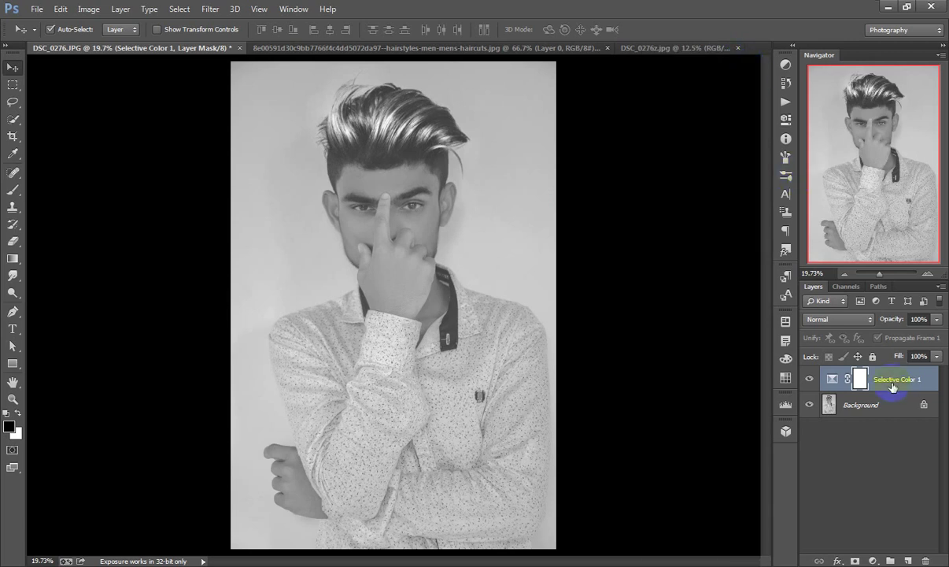
key("ctrl+a")
key("ctrl+d")
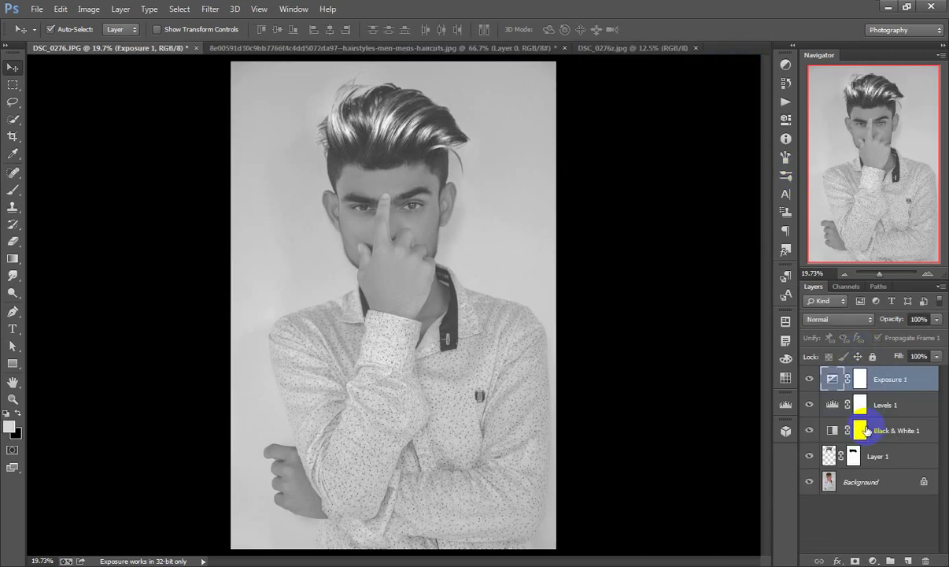
Add a Selective Color layer above the hair layer with Yellows Black at -35%.
left_click(893, 461)
left_click(874, 559)
left_click(858, 549)
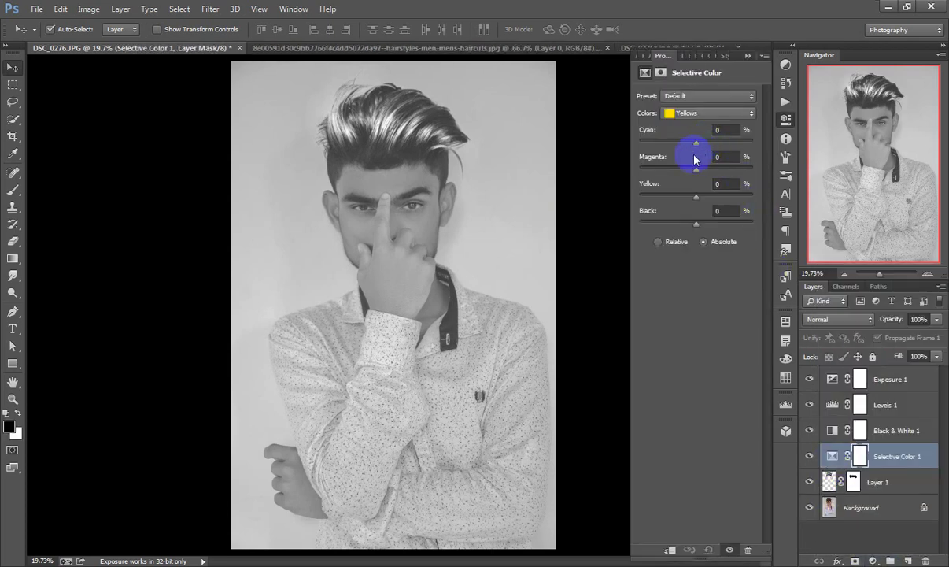
left_click_drag(673, 224, 682, 226)
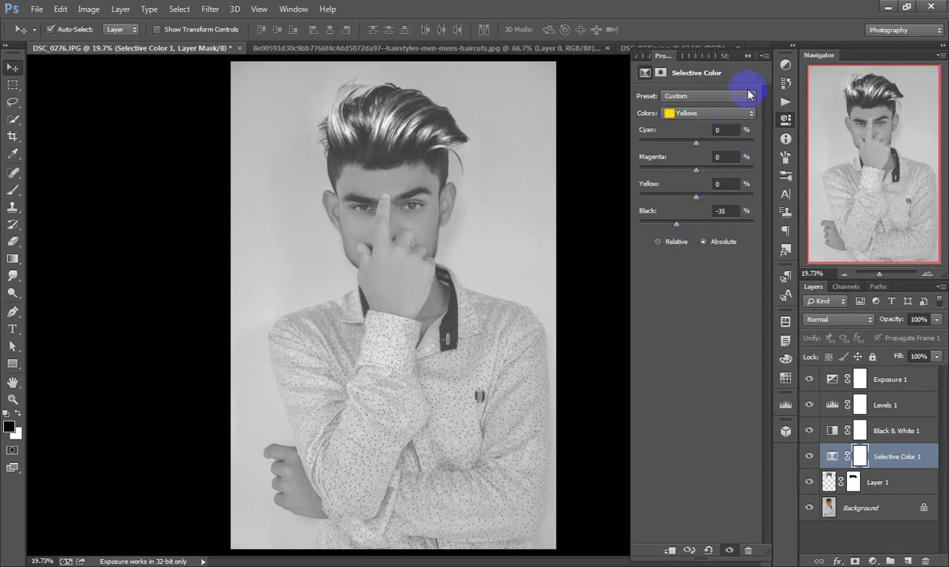
left_click(749, 57)
Merge all layers into one Background, then glance at DSC_0276z.jpg and return.
right_click(907, 466)
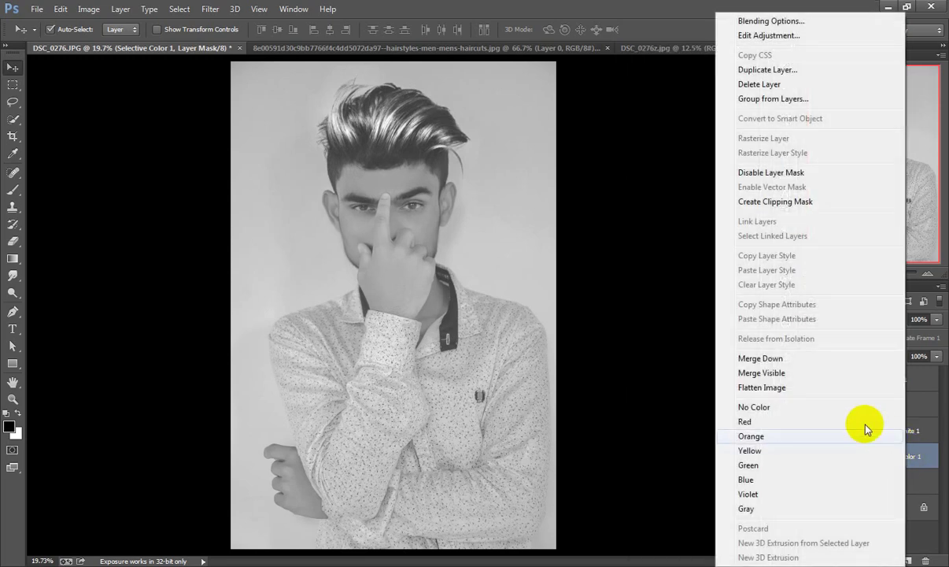
left_click(817, 371)
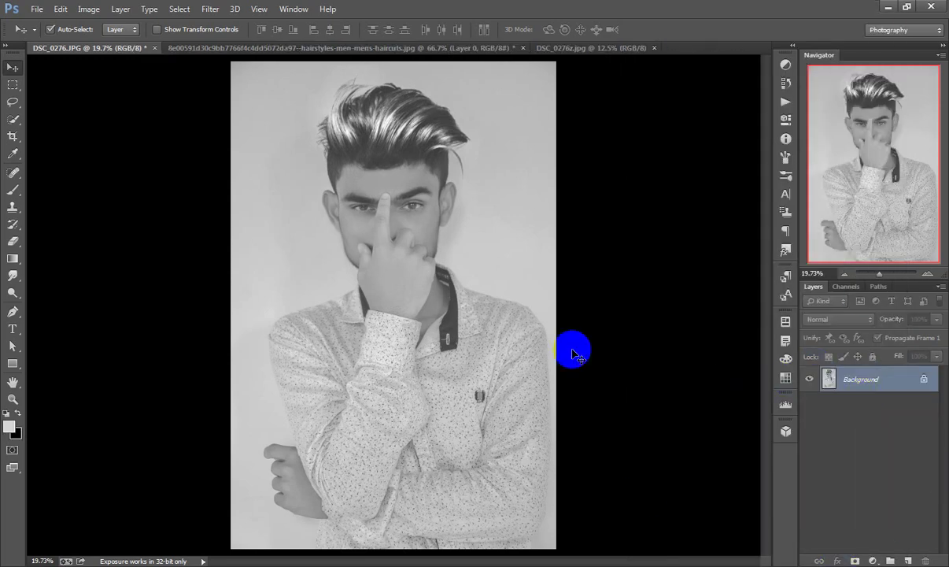
left_click(556, 49)
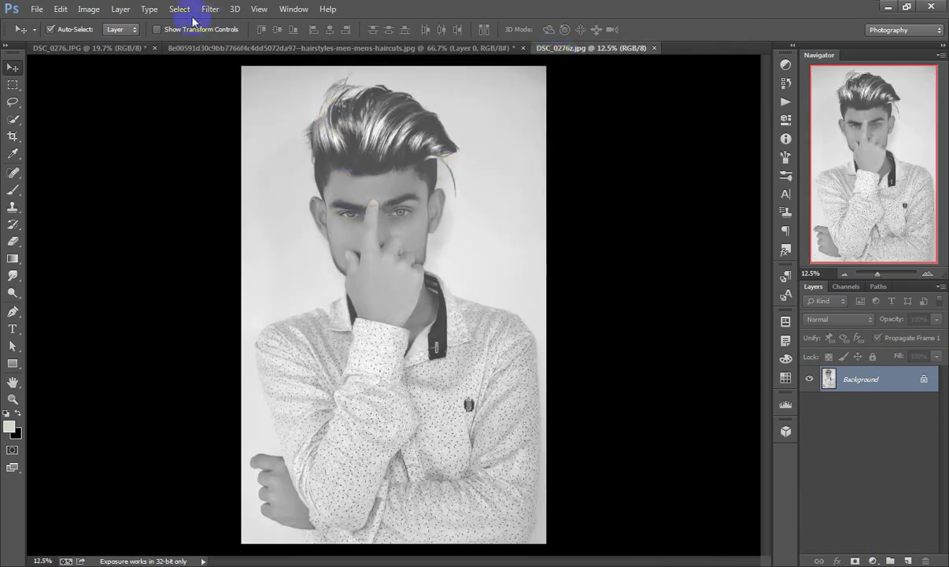
left_click(116, 47)
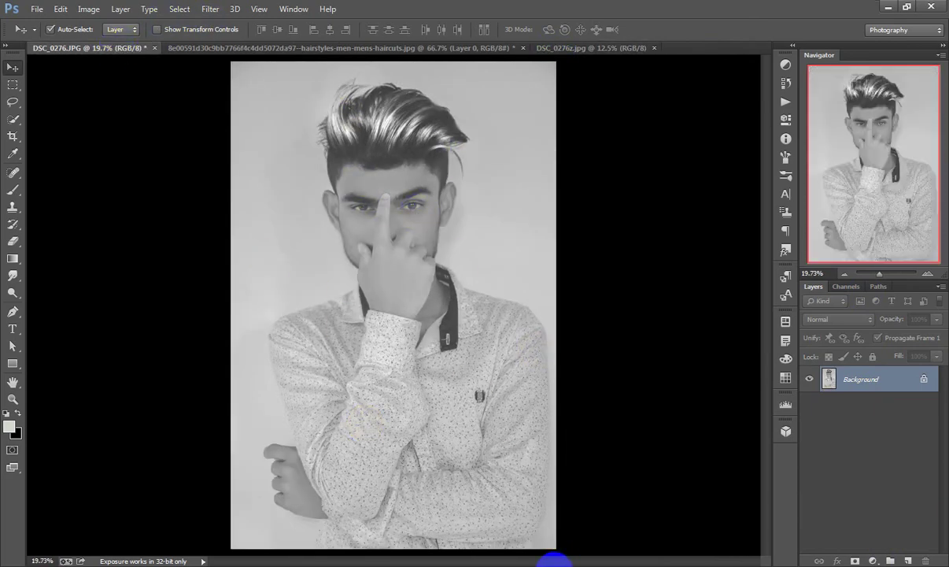
Drag eye_PNG6183 from the backraound folder onto the portrait as a new layer.
left_click(313, 566)
left_click(536, 417)
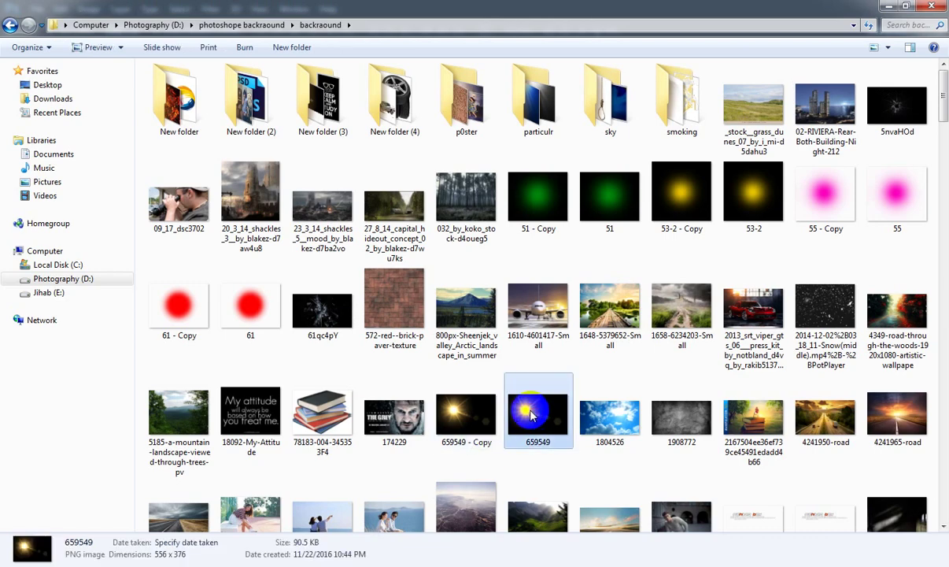
scroll(532, 415, "down", 10)
mouse_move(894, 94)
left_mouse_down()
mouse_move(354, 470)
mouse_move(390, 134)
mouse_move(356, 104)
left_mouse_up()
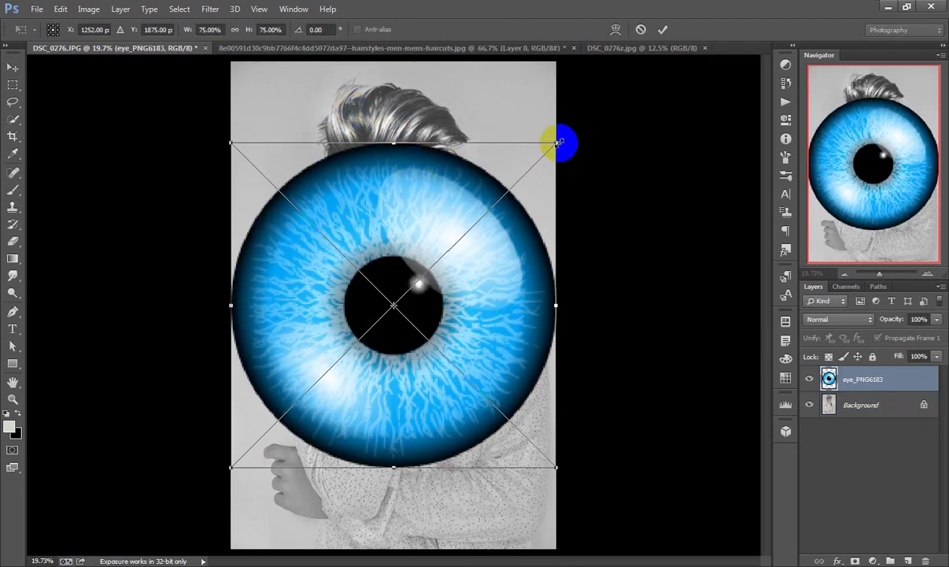
Shrink the placed eye to about a tenth and duplicate its layer for the second eye.
mouse_move(557, 139)
left_mouse_down()
mouse_move(401, 294)
mouse_move(375, 213)
mouse_move(423, 211)
left_mouse_up()
left_click(663, 29)
key("ctrl+j")
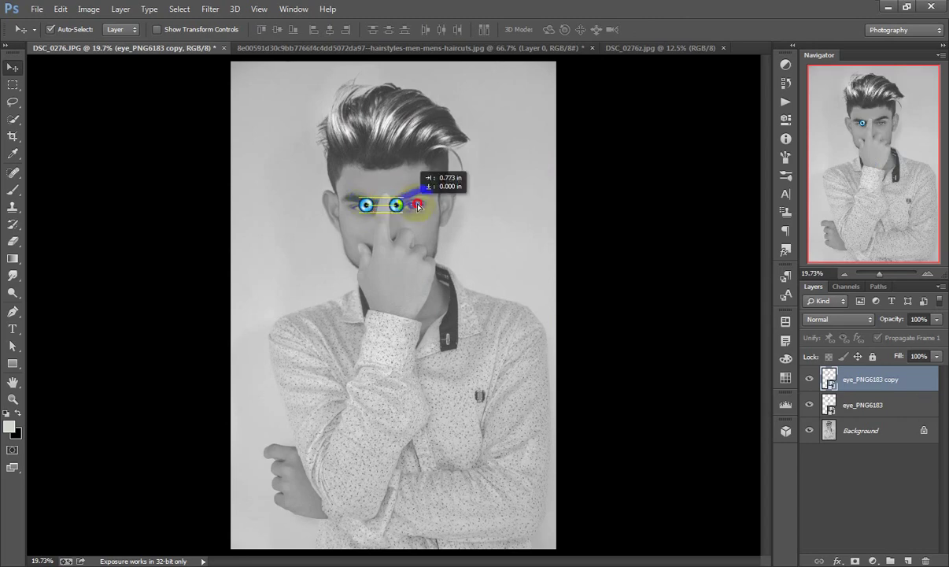
scroll(410, 199, "up", 2)
scroll(410, 199, "up", 5)
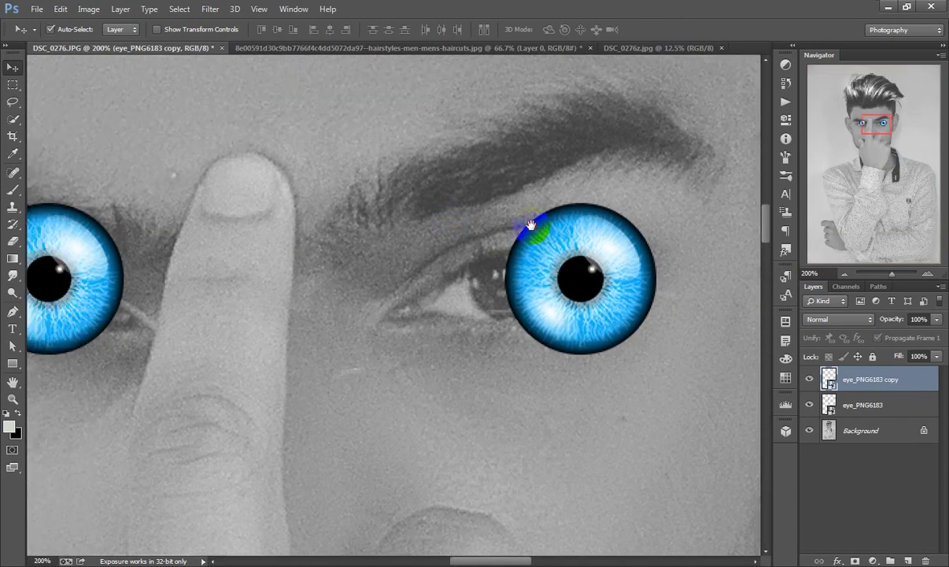
left_click_drag(230, 228, 403, 237)
Resize and position the first eye layer over the man's left iris.
left_click(126, 268)
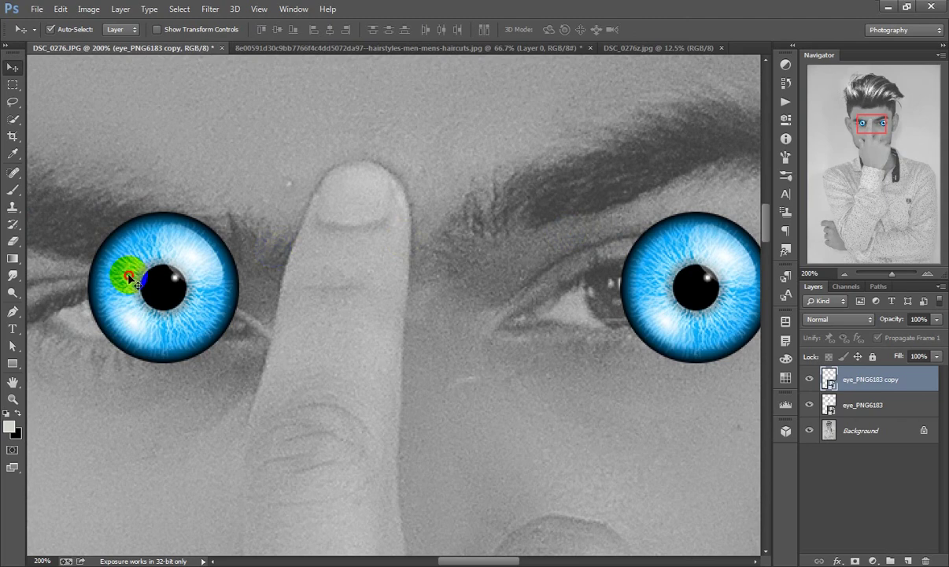
key("ctrl+t")
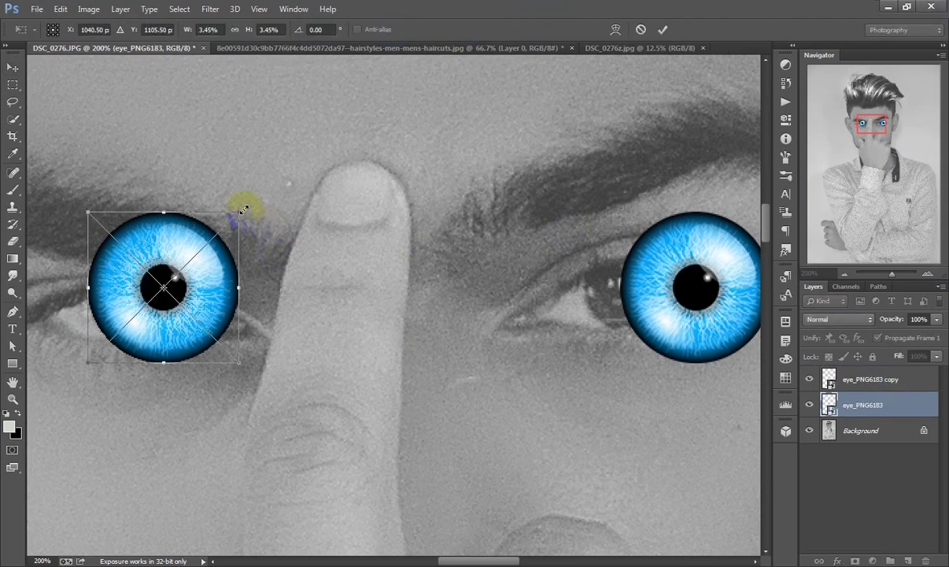
left_click_drag(243, 209, 209, 242)
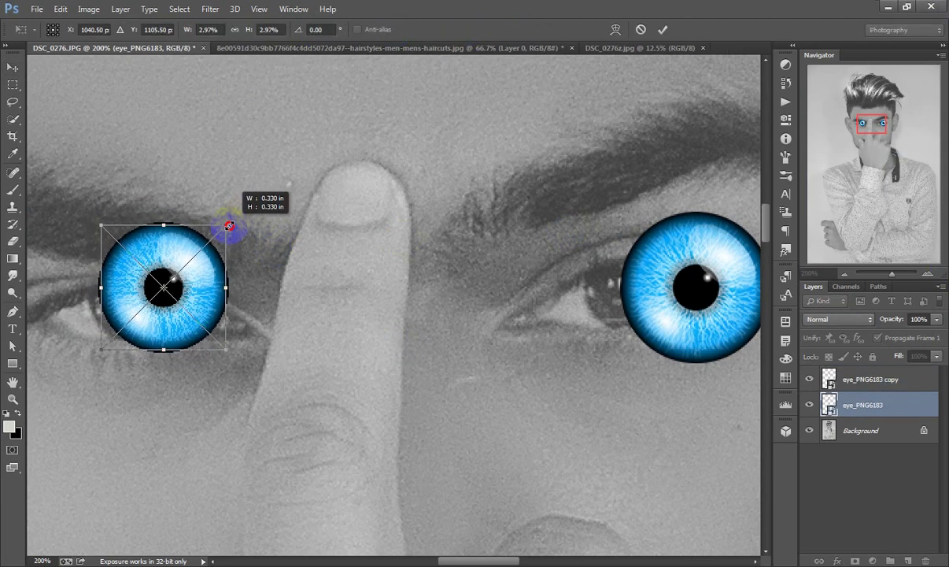
left_click_drag(193, 290, 167, 303)
left_click(202, 271)
mouse_move(186, 255)
left_mouse_down()
mouse_move(181, 250)
mouse_move(162, 285)
mouse_move(165, 300)
left_mouse_up()
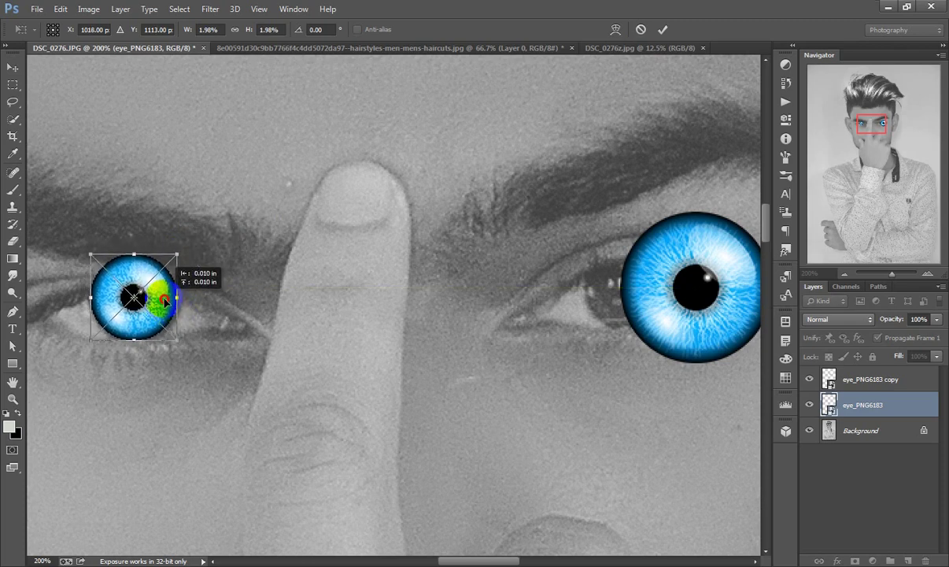
left_click(664, 29)
Shrink the eye copy and place it over the right iris.
left_click(685, 250)
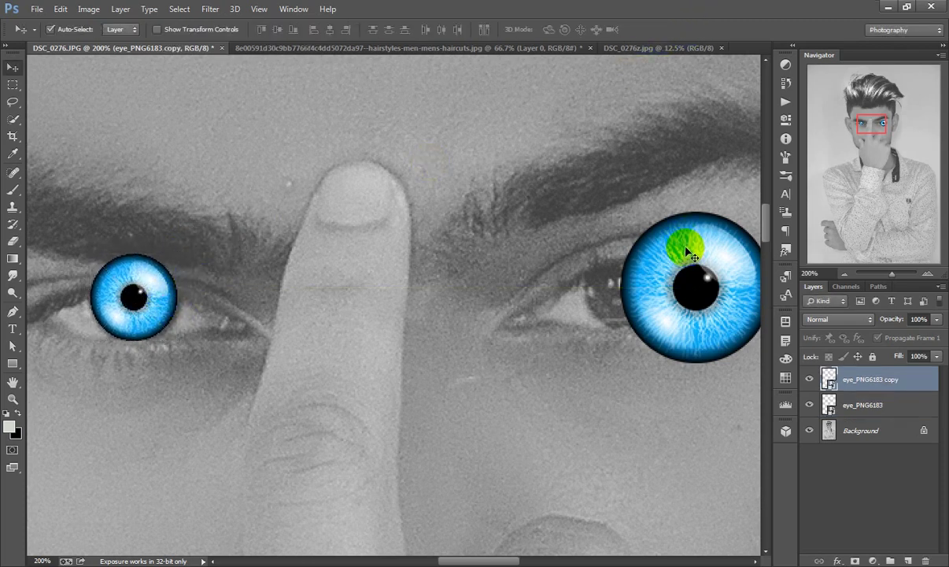
key("ctrl+t")
mouse_move(626, 221)
left_mouse_down()
mouse_move(618, 206)
mouse_move(631, 250)
left_mouse_up()
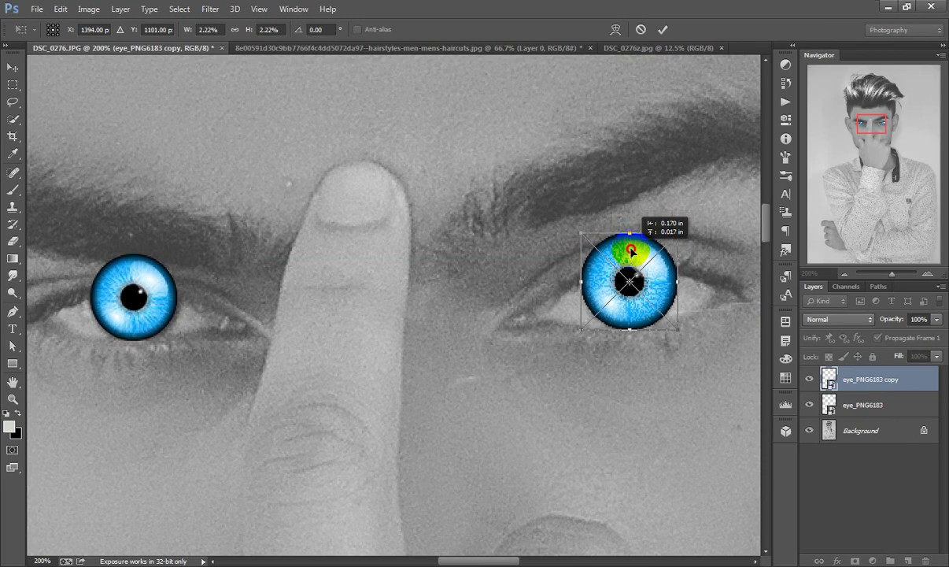
left_click(663, 29)
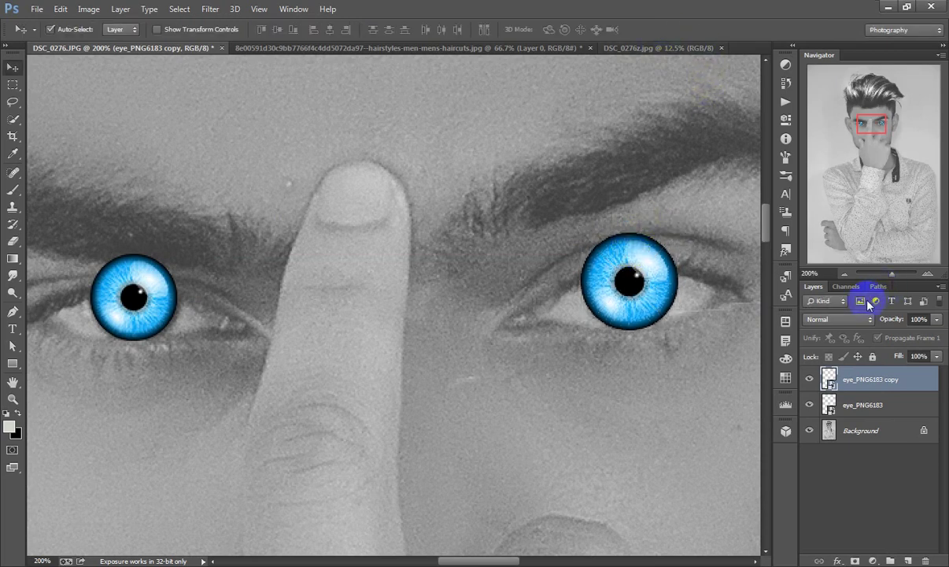
Rasterize both eye layers and fade the right eye copy to about 37% opacity.
right_click(862, 375)
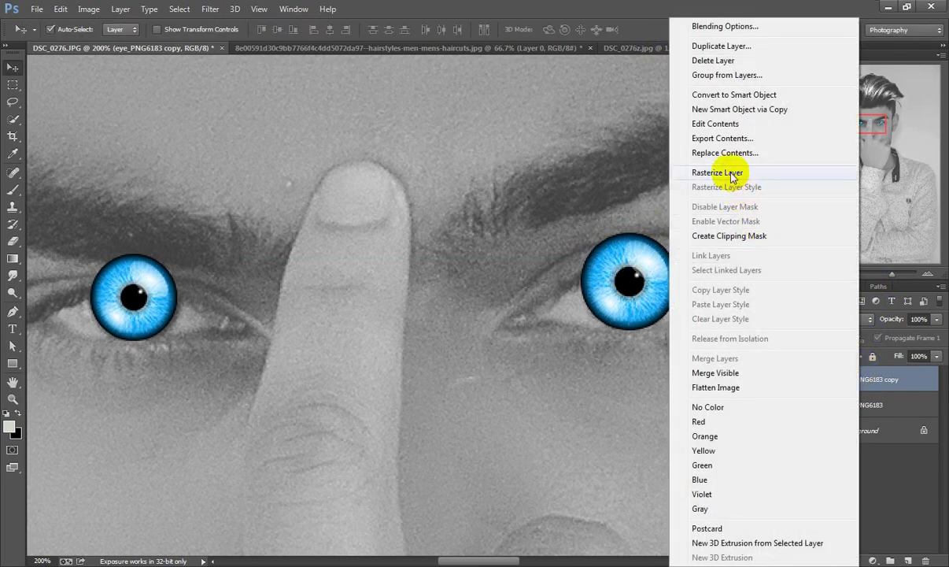
left_click(698, 172)
right_click(874, 407)
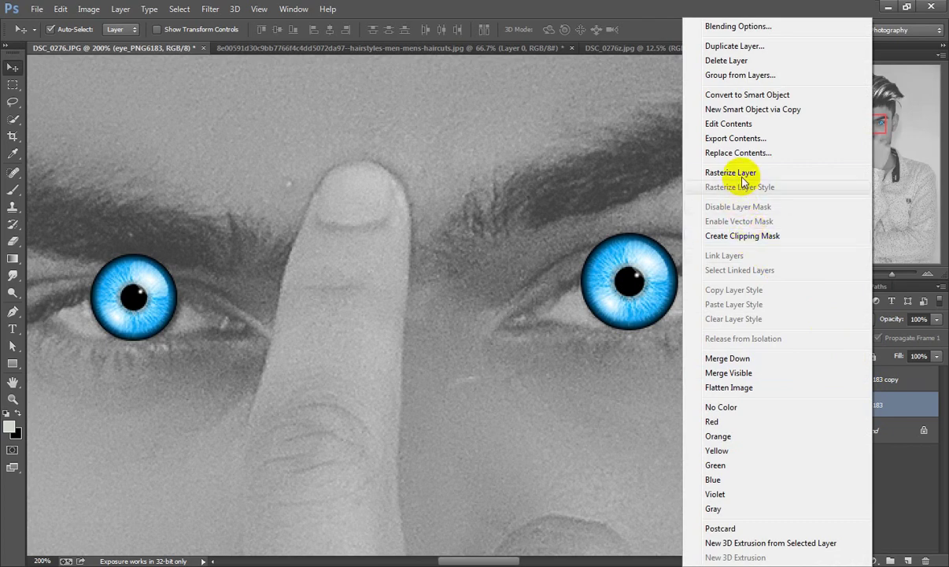
left_click(740, 174)
left_click(864, 380)
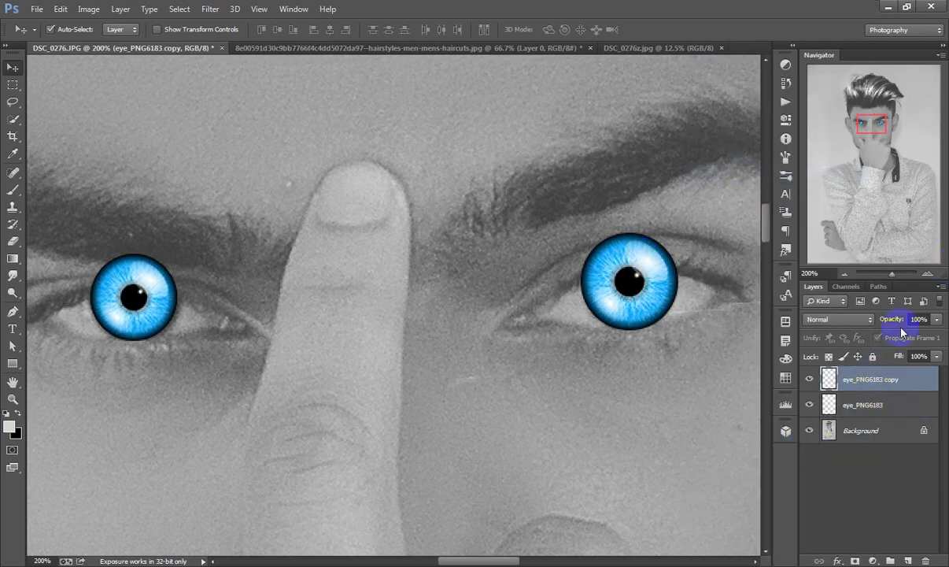
left_click_drag(895, 319, 850, 323)
Add a mask to the left eye layer and brush away the blue on the eyelid.
left_click(861, 409)
left_click(855, 559)
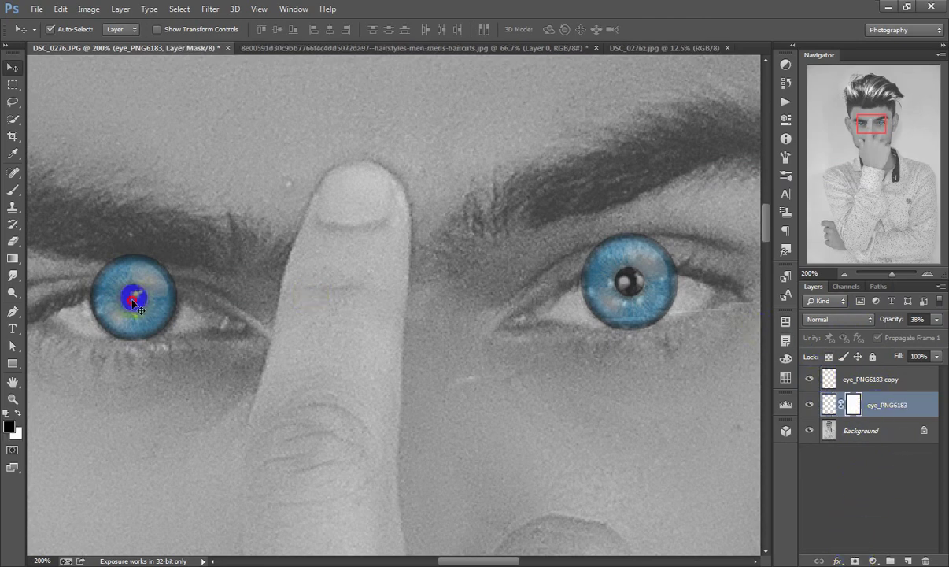
left_click(13, 190)
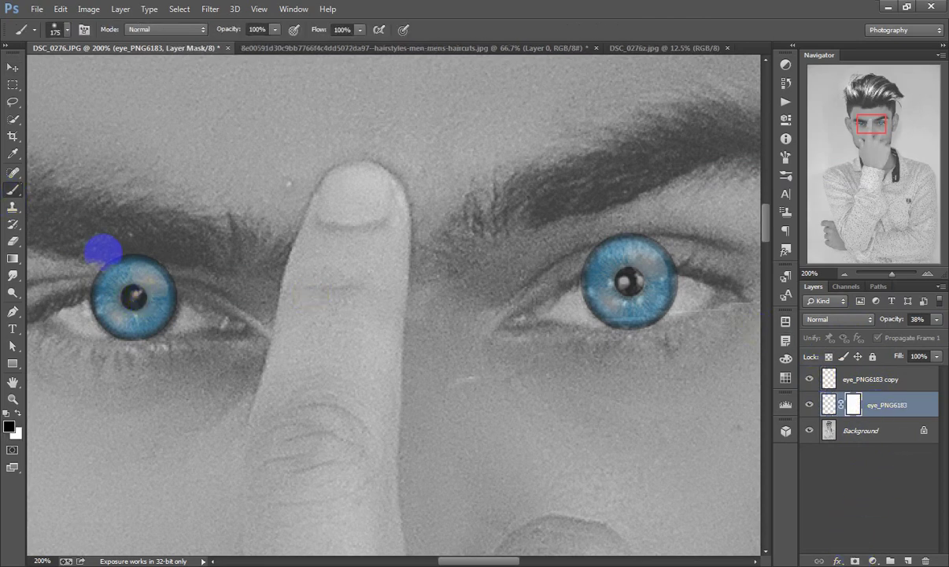
mouse_move(92, 263)
left_mouse_down()
mouse_move(165, 270)
mouse_move(81, 258)
mouse_move(181, 260)
left_mouse_up()
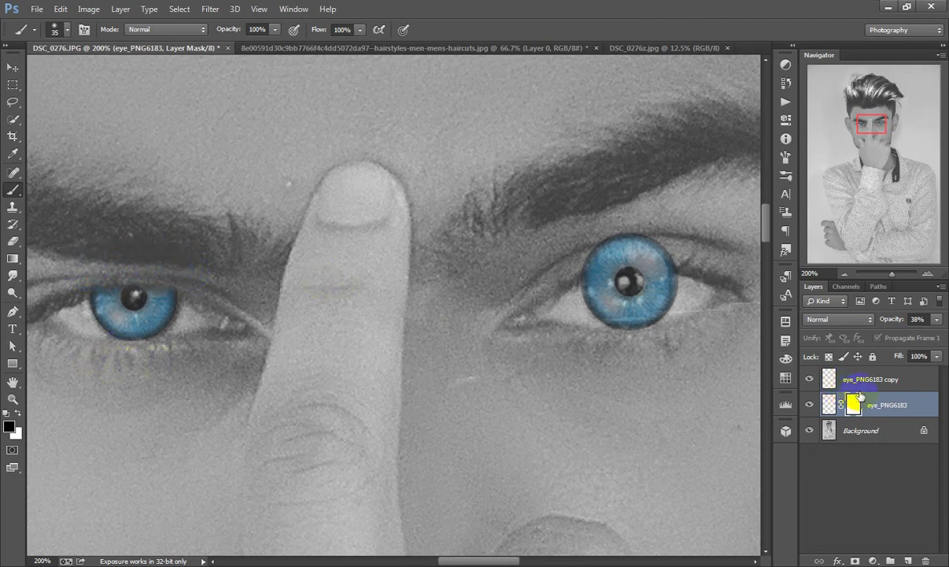
Mask the blue overflow around the right iris, then fade the left eye to about 18%.
left_click(834, 376)
left_click(856, 560)
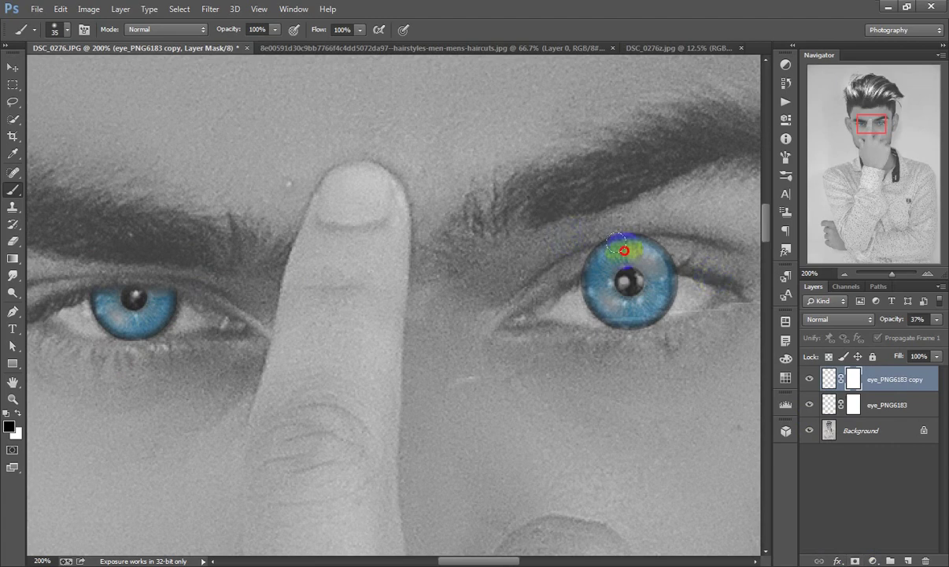
left_click_drag(623, 251, 611, 241)
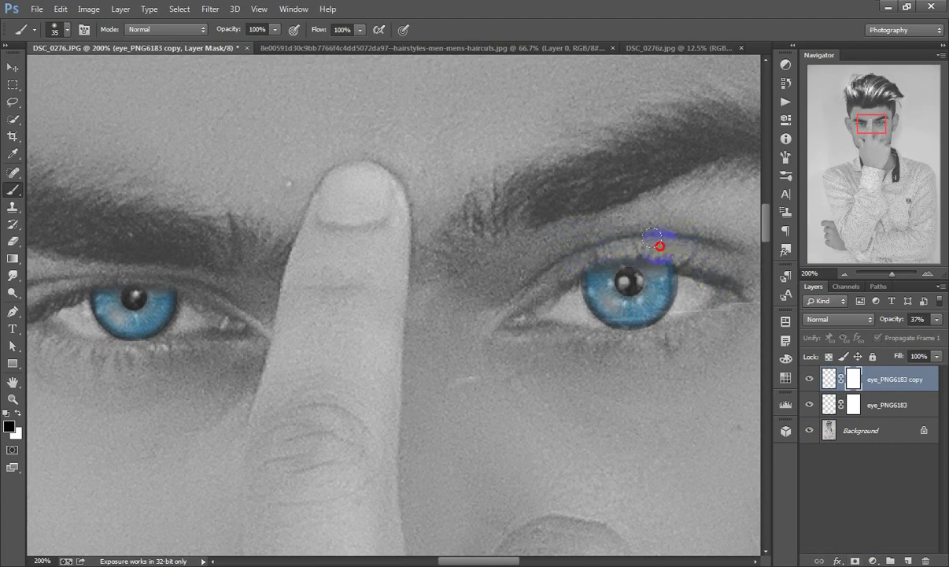
left_click_drag(617, 347, 586, 319)
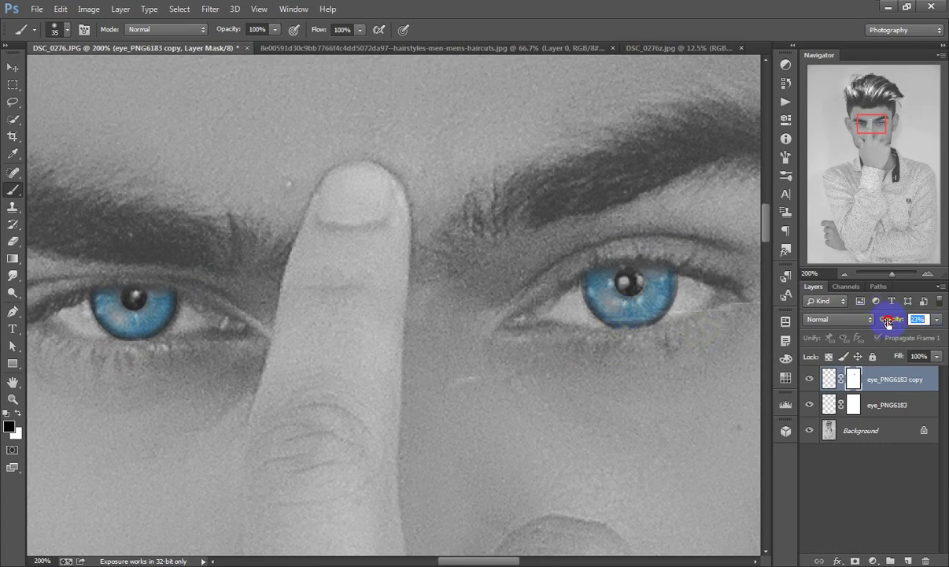
left_click(850, 399)
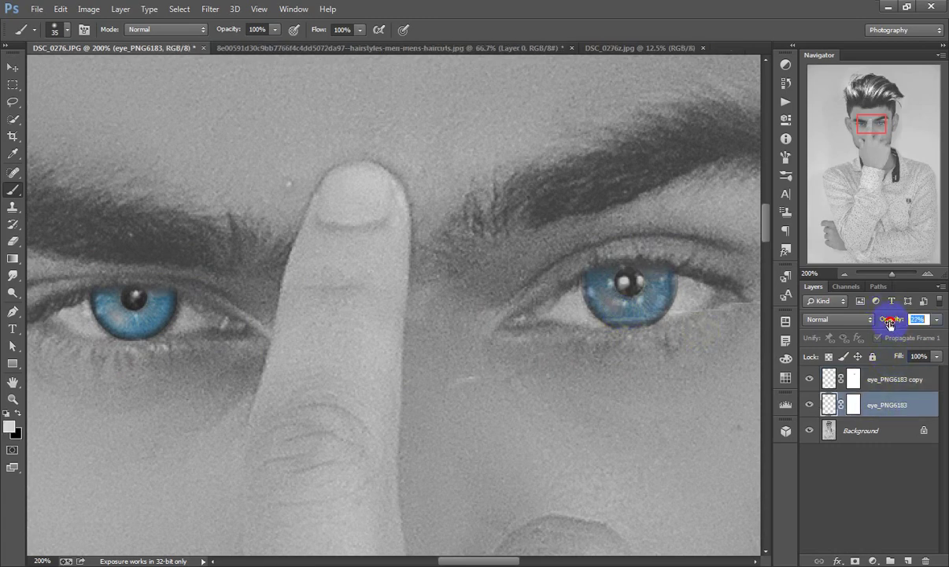
left_click_drag(890, 323, 884, 323)
Fit the whole photo on screen, choose the Move tool and select the right eye copy layer.
key("ctrl+0")
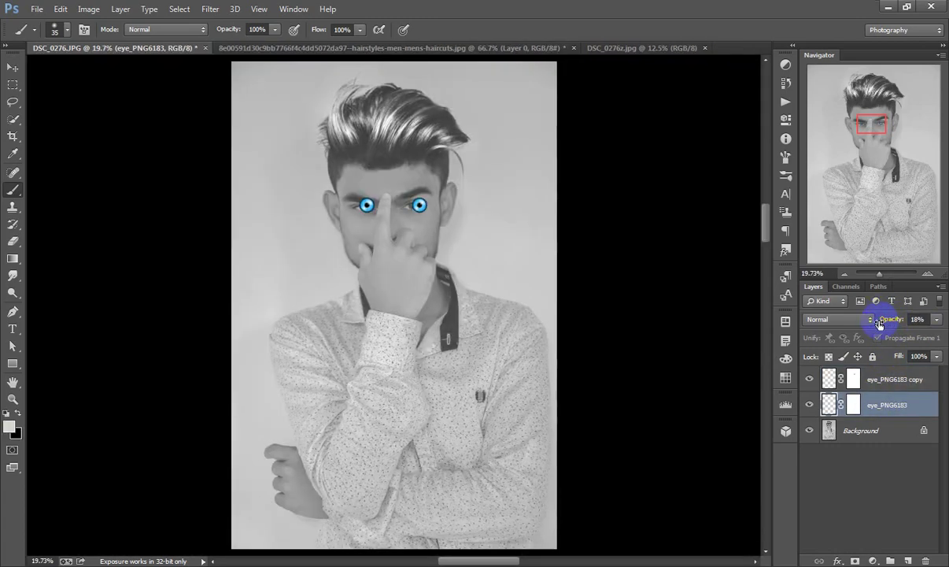
left_click(11, 70)
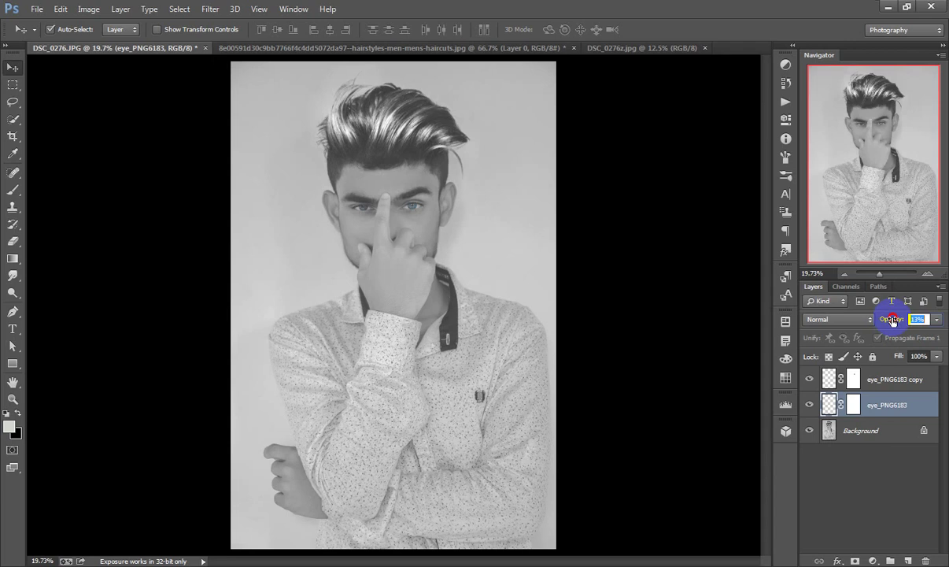
key("alt+bracketright")
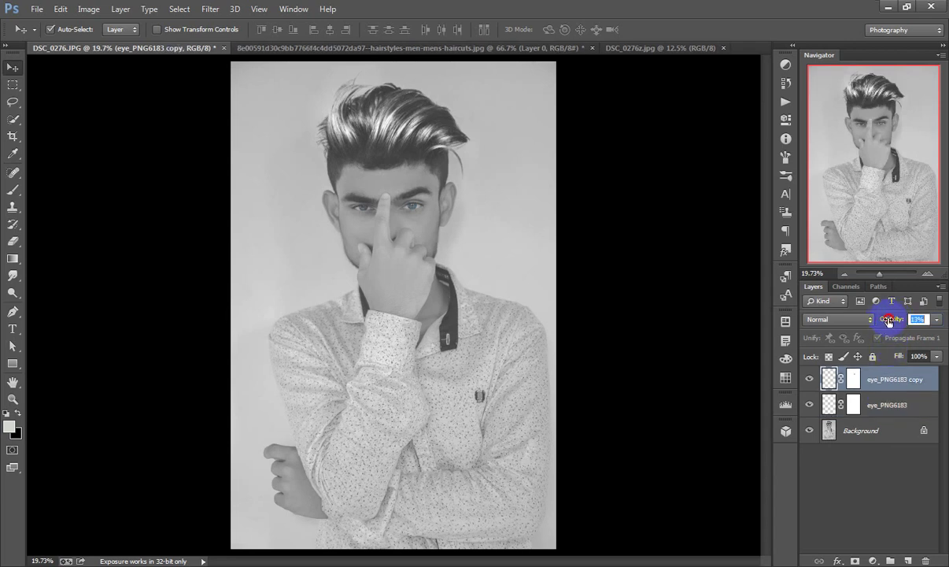
Create an Exposure 1 adjustment layer on top of the stack with Offset +0.0116.
left_click(873, 560)
left_click(851, 374)
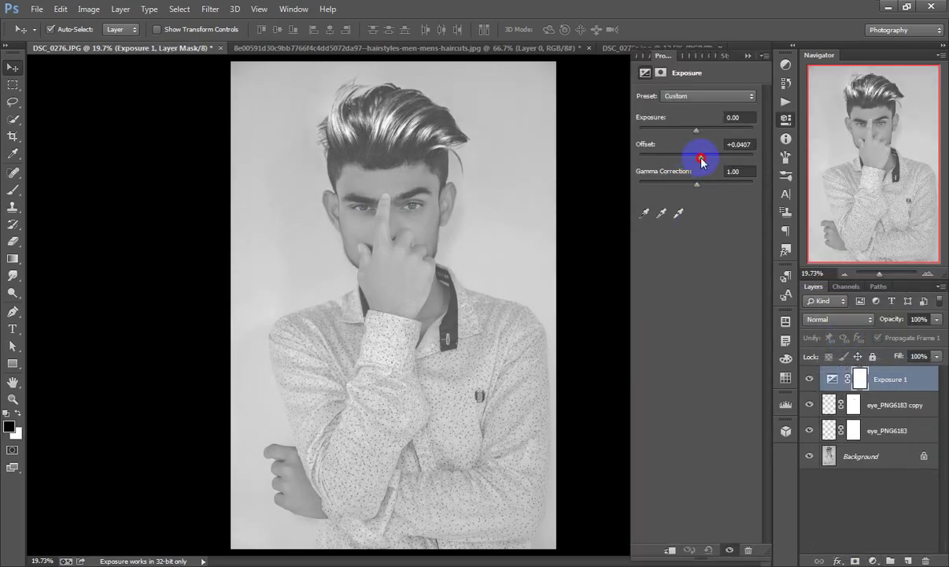
left_click_drag(696, 160, 698, 161)
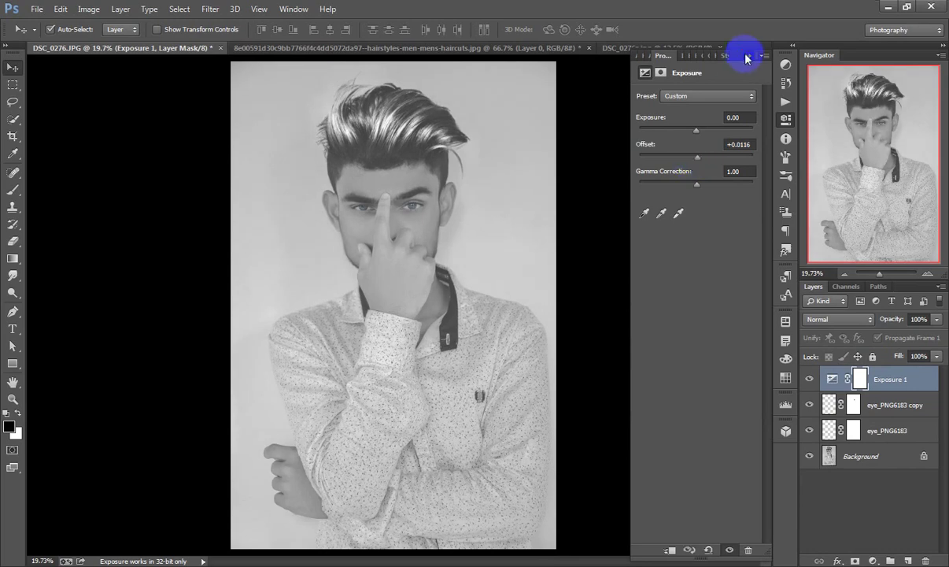